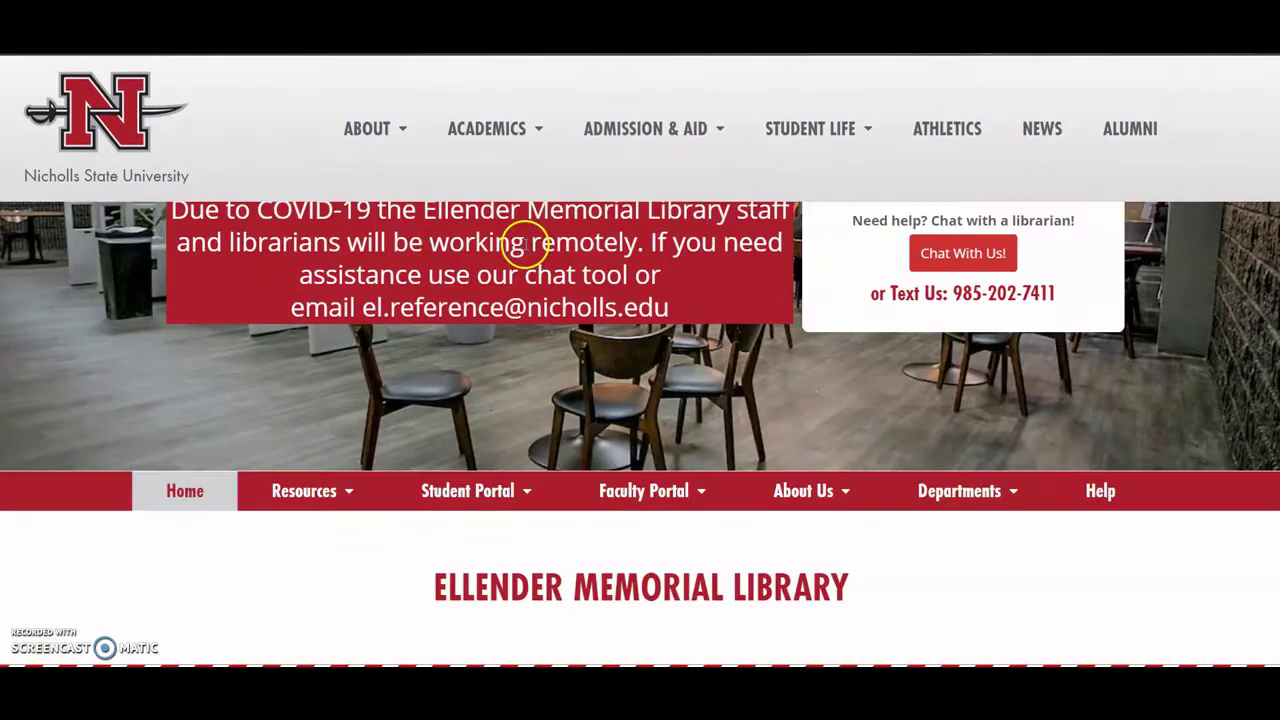
Search the library's Discovery box for the quoted phrase "super smash brothers", returning 832 results.
scroll(529, 249, down, 2)
scroll(532, 263, down, 2)
scroll(532, 263, down, 1)
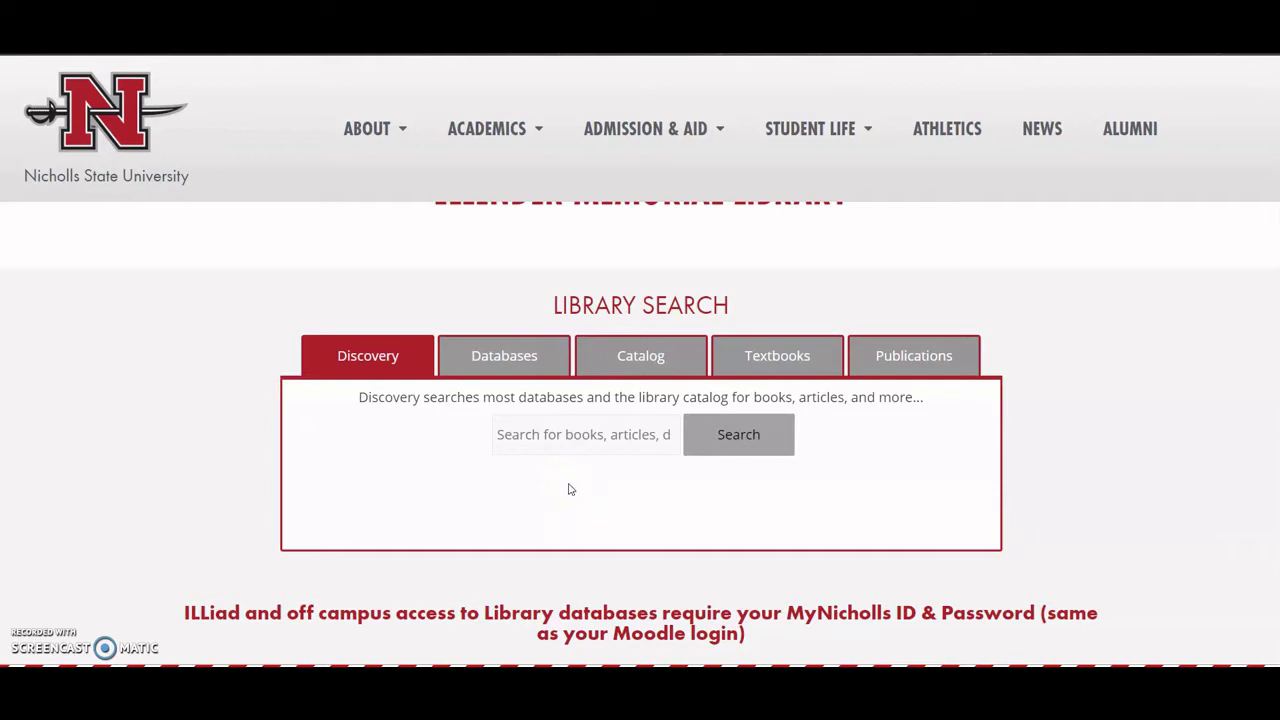
click(557, 435)
click(562, 478)
click(563, 480)
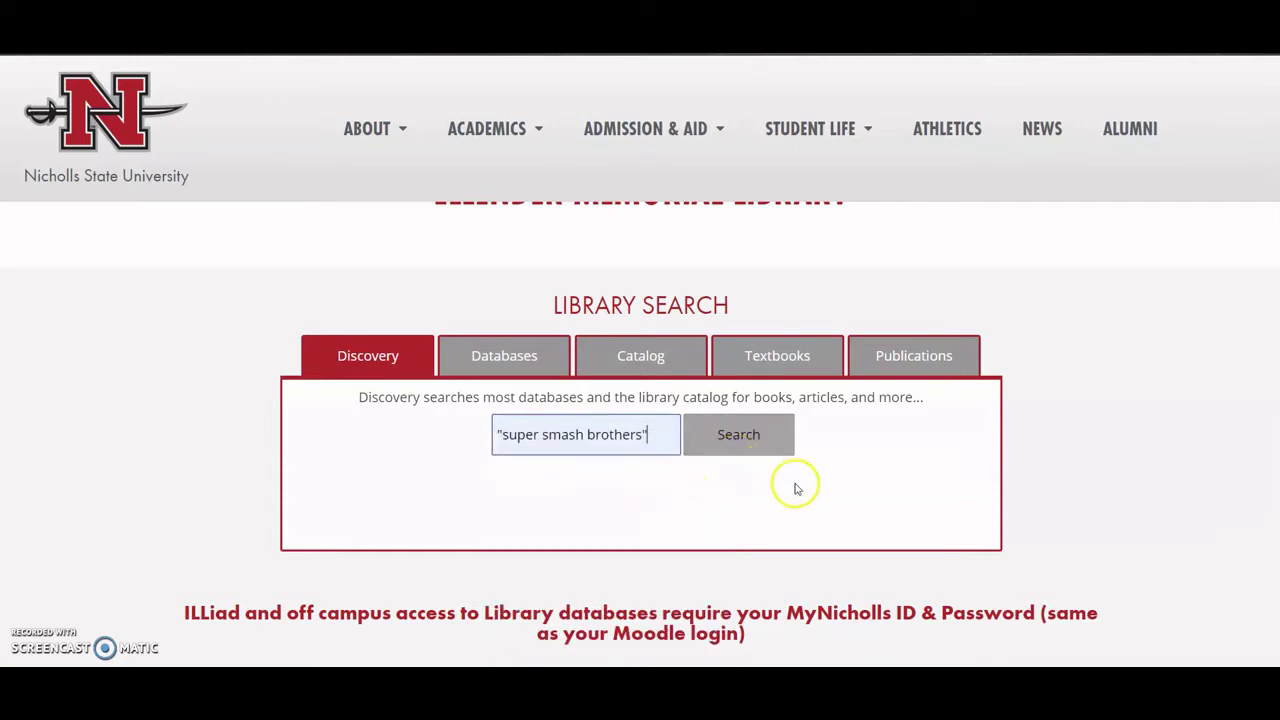
click(750, 448)
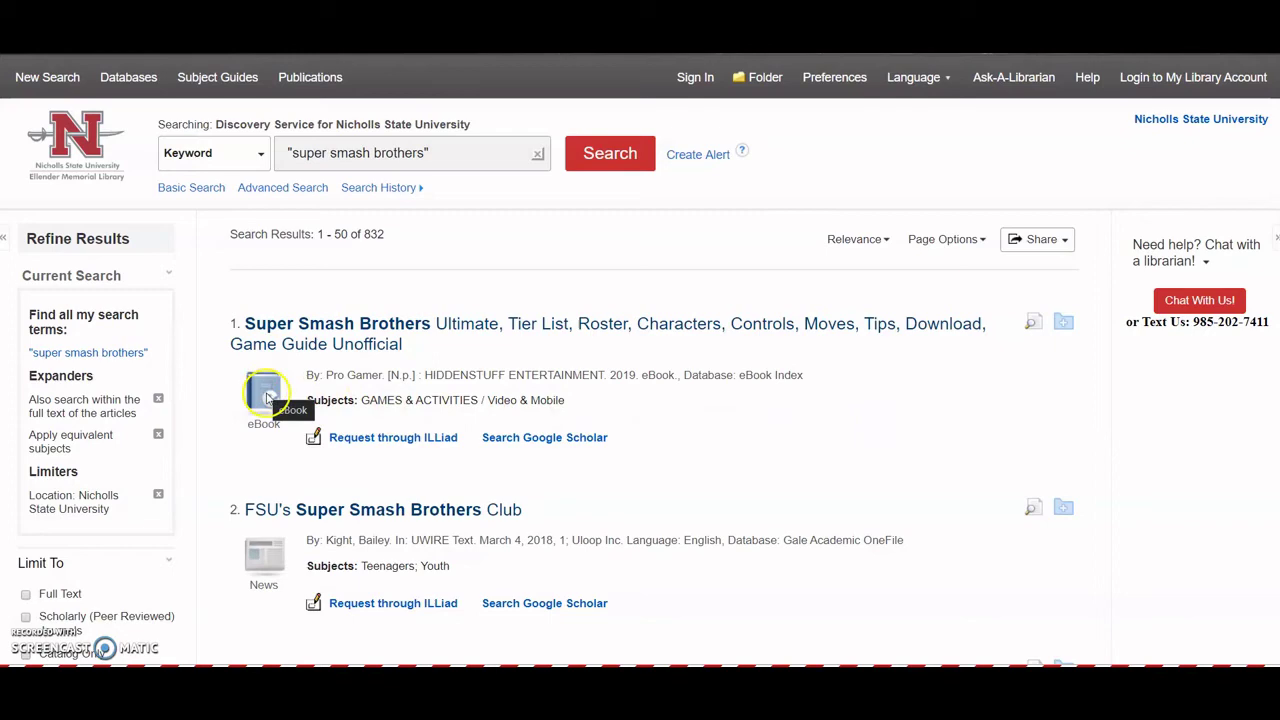
Apply the Scholarly (Peer Reviewed) Journals limiter, narrowing the results to 26.
scroll(722, 433, down, 2)
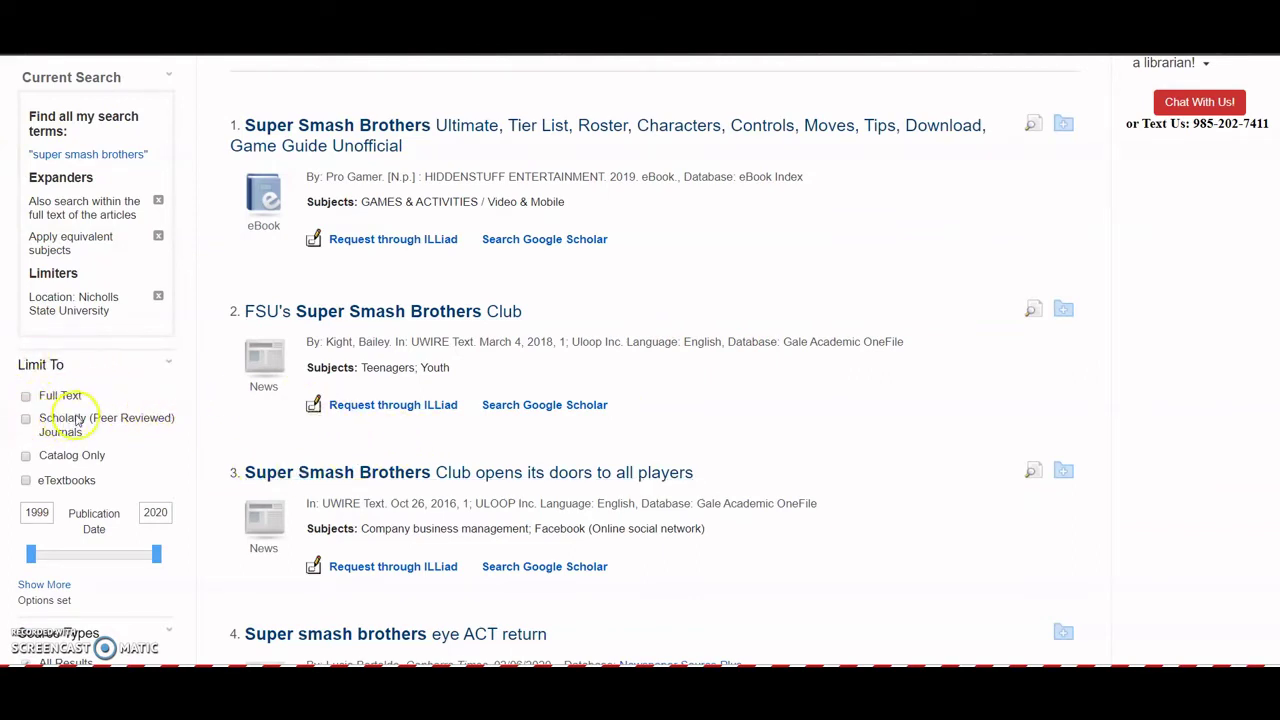
click(24, 420)
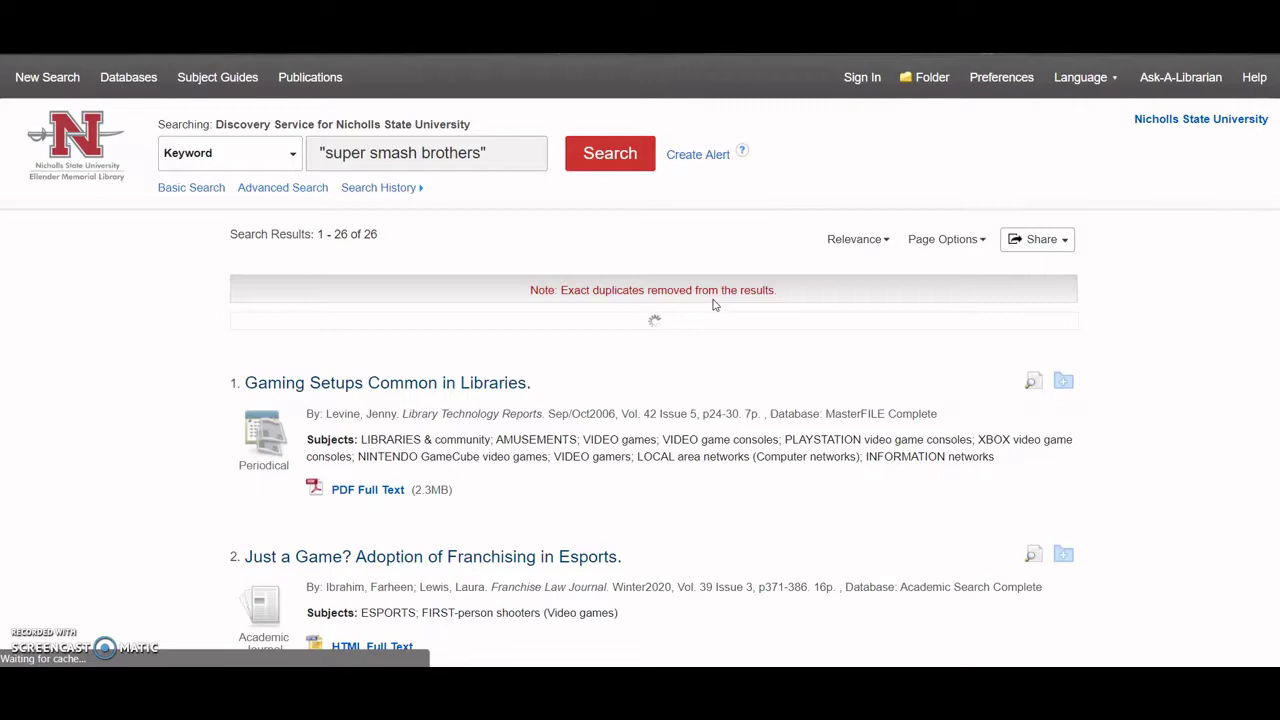
Scroll through the "Gaming Setups Common in Libraries" detailed record to read its abstract.
scroll(736, 369, down, 1)
scroll(736, 369, down, 1)
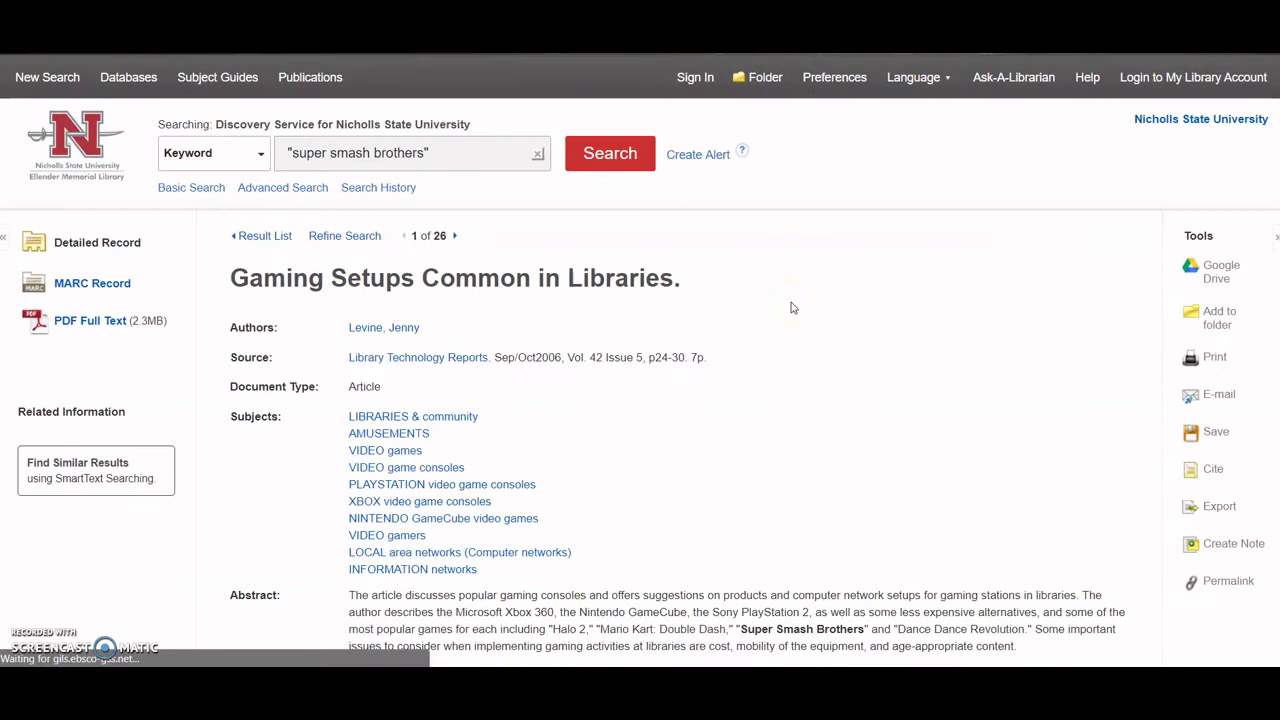
scroll(792, 308, down, 2)
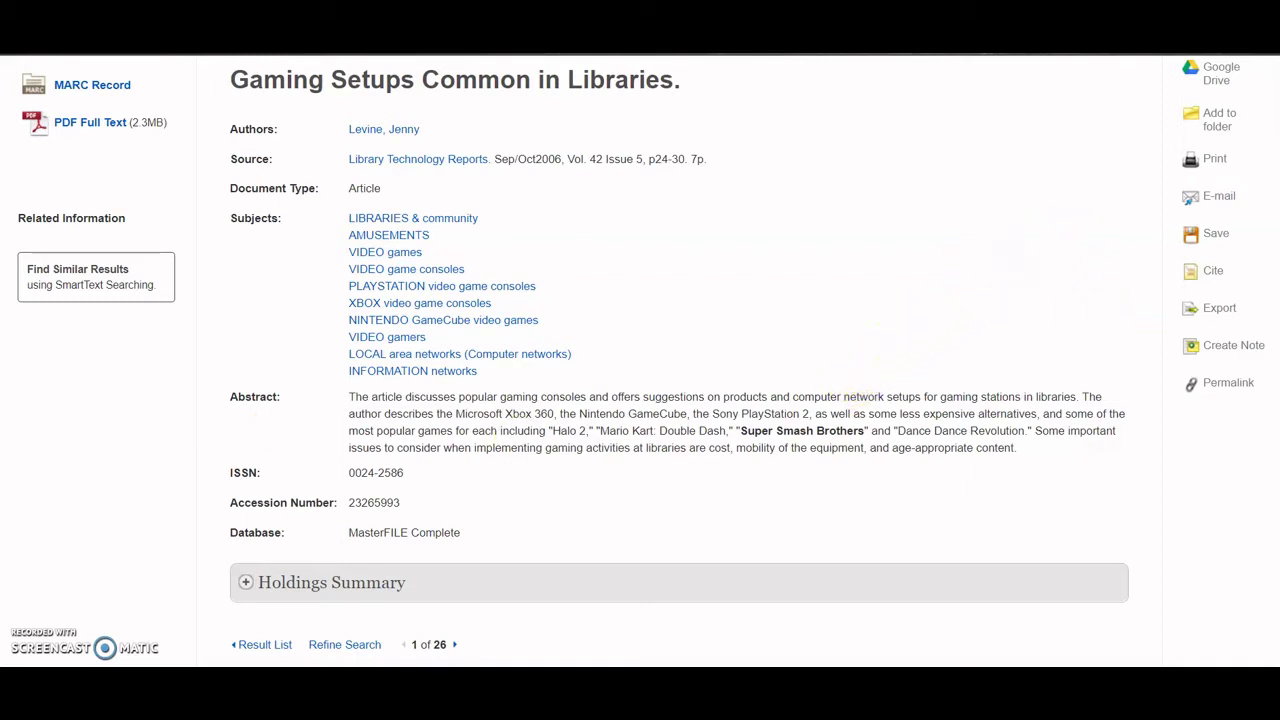
scroll(1220, 160, up, 3)
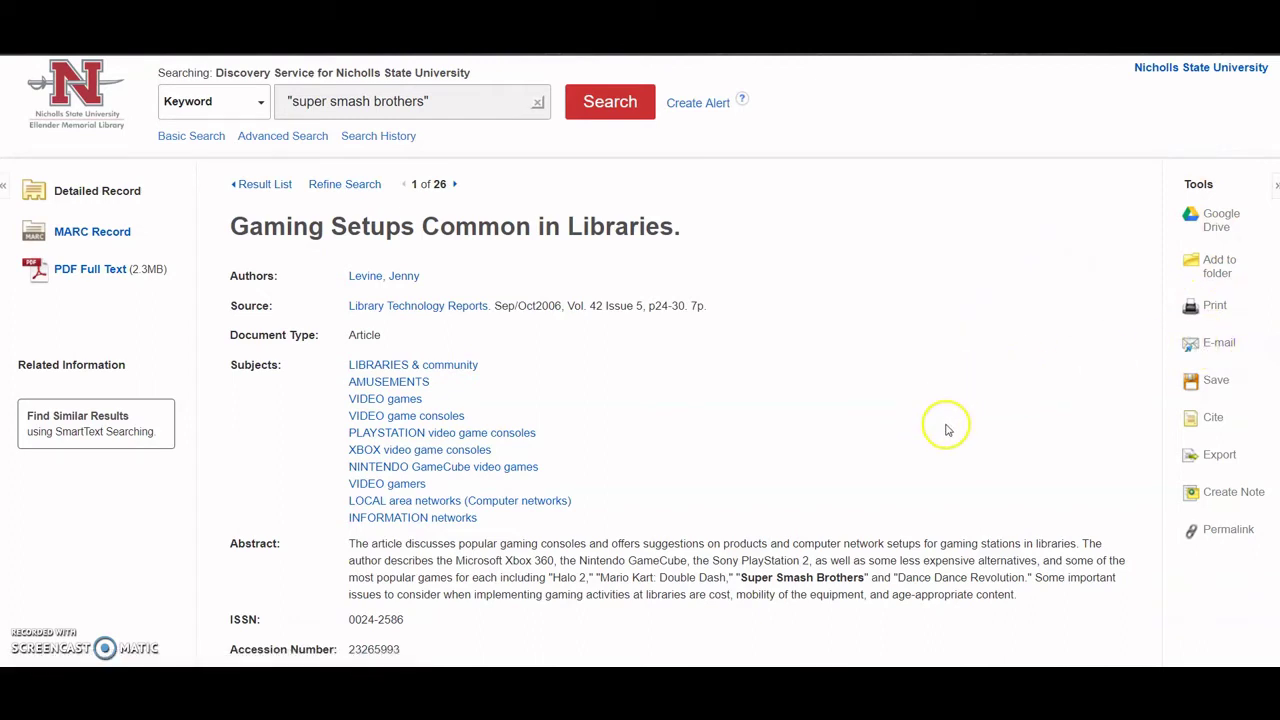
Show the article's citations and scroll through the MLA, Chicago, AMA and APA formats.
click(1210, 417)
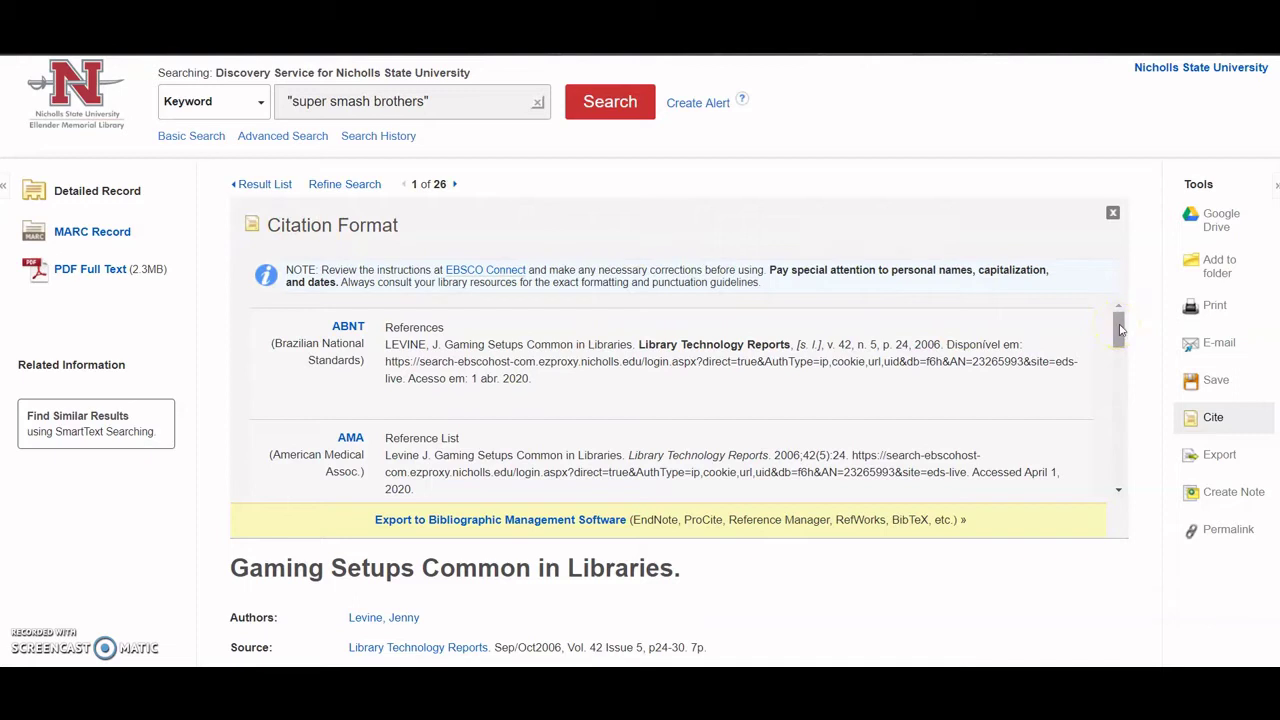
drag(1120, 330, 1140, 434)
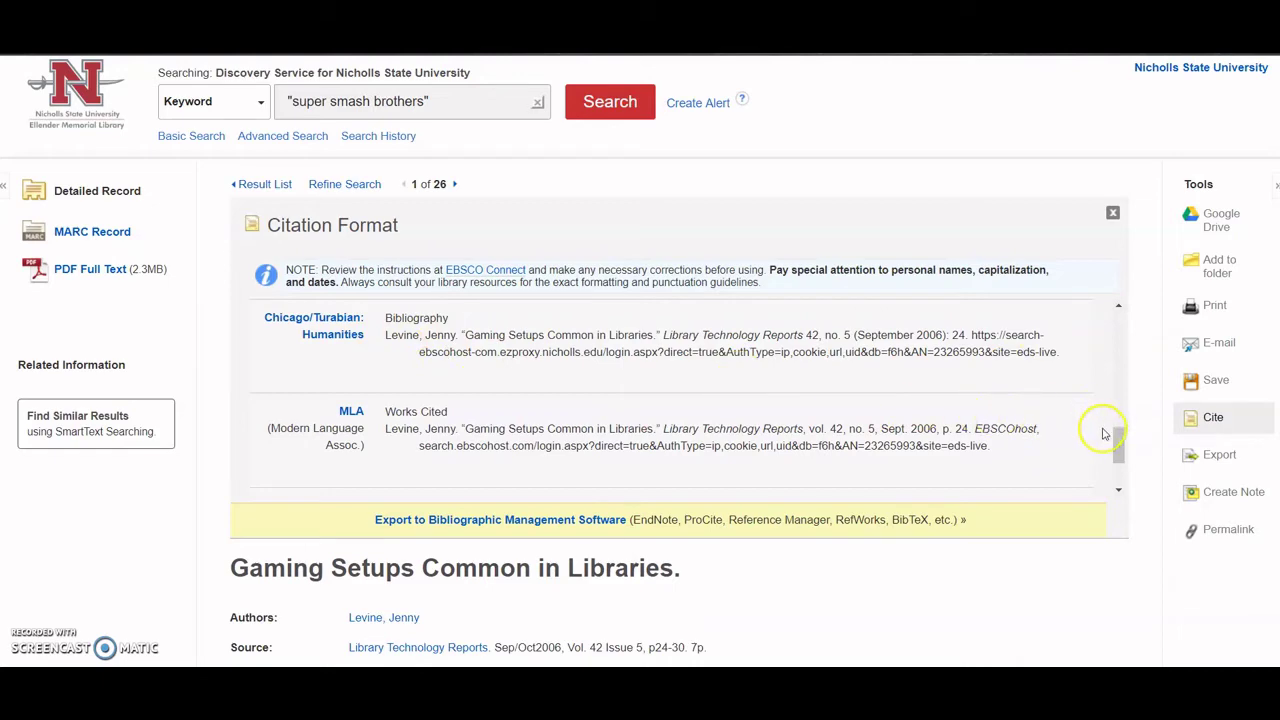
drag(1118, 444, 1116, 340)
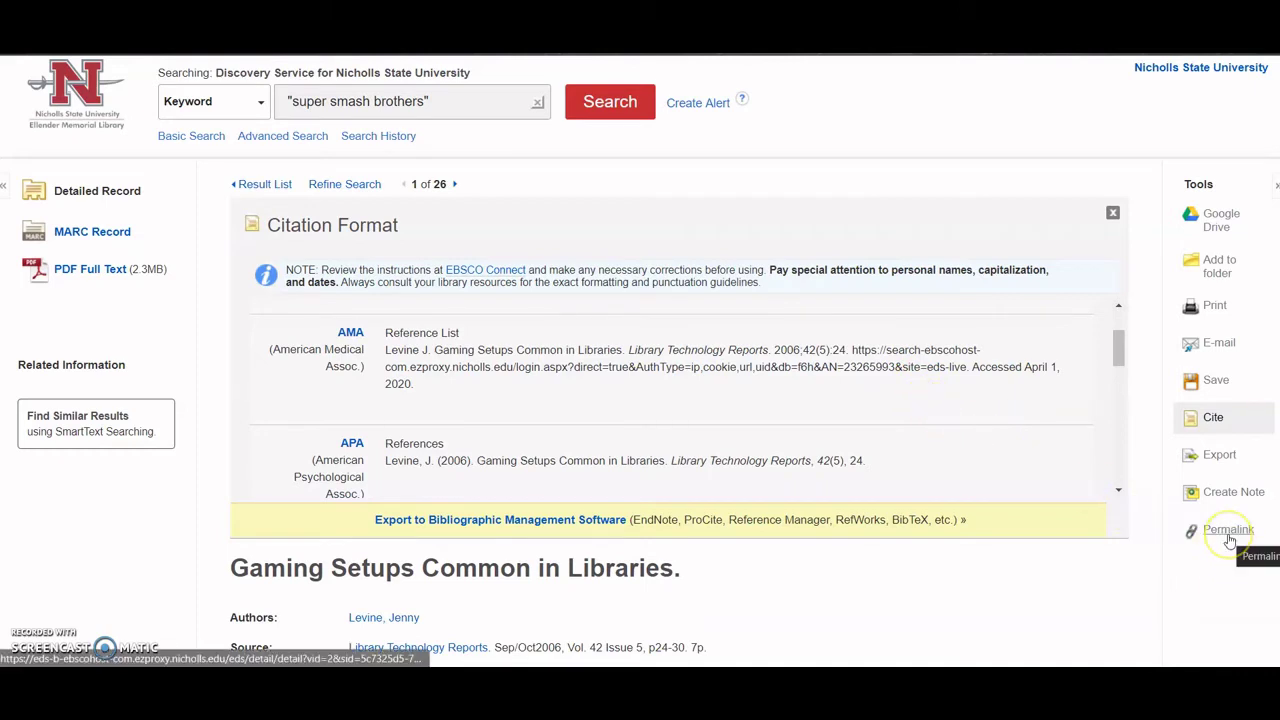
Display and select the article's permalink URL, then go back to the result list.
click(1226, 537)
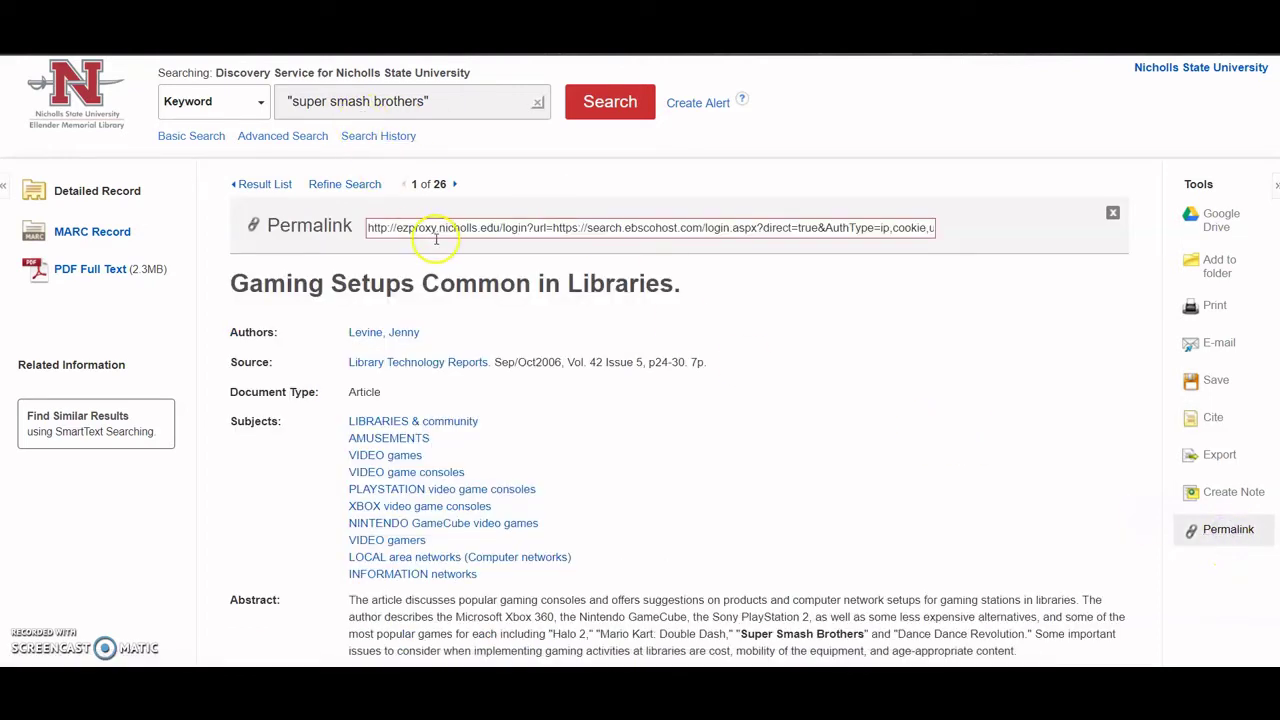
click(449, 228)
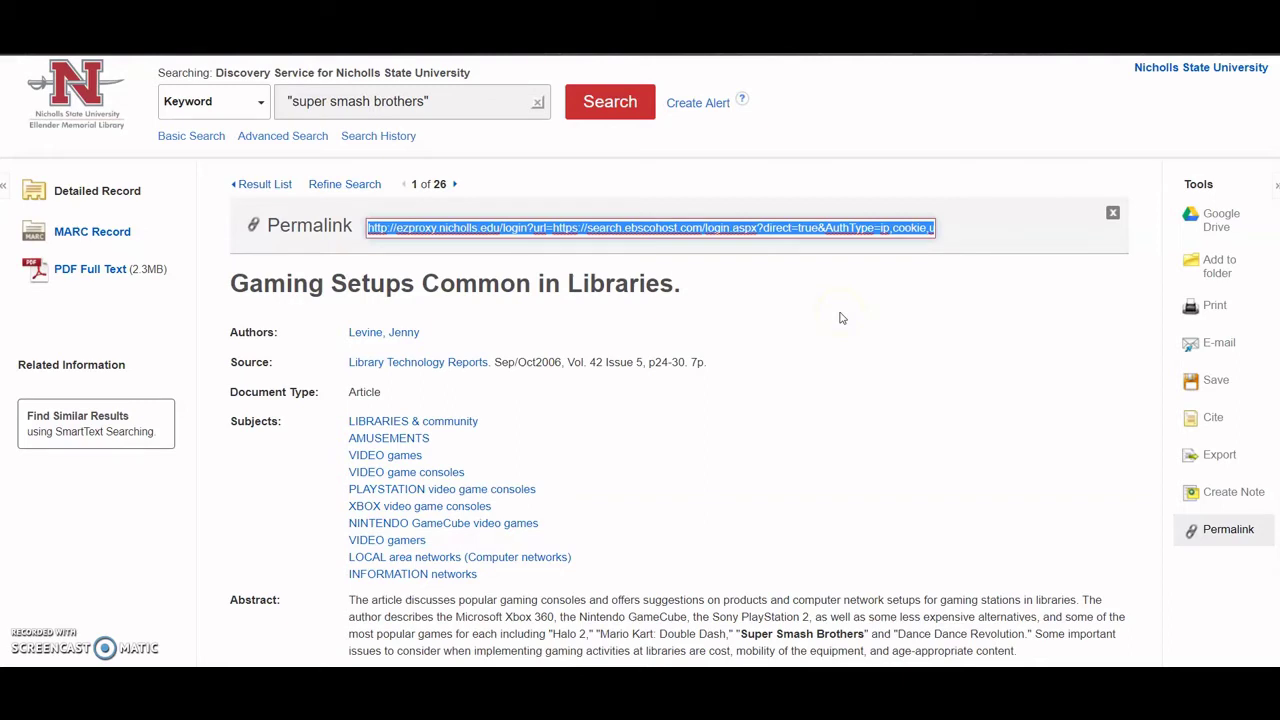
click(832, 310)
click(258, 184)
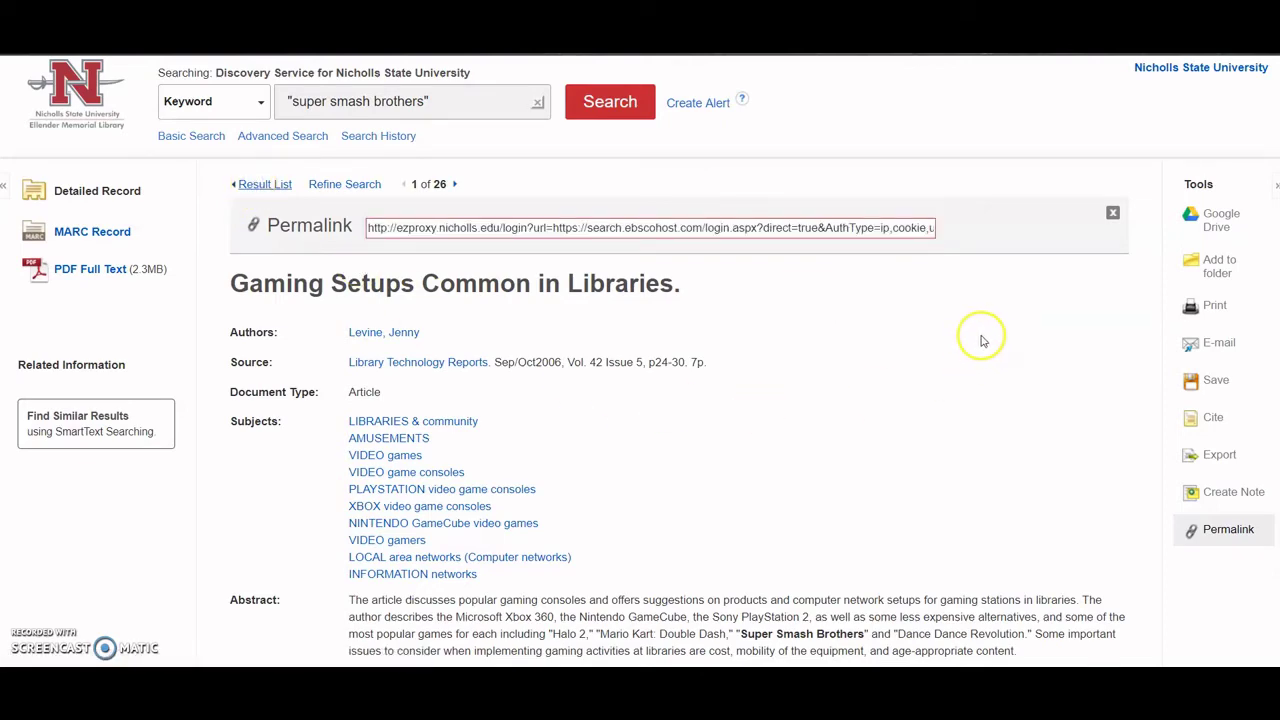
Select the search's persistent link under Share, then dismiss the sharing options.
scroll(985, 338, down, 3)
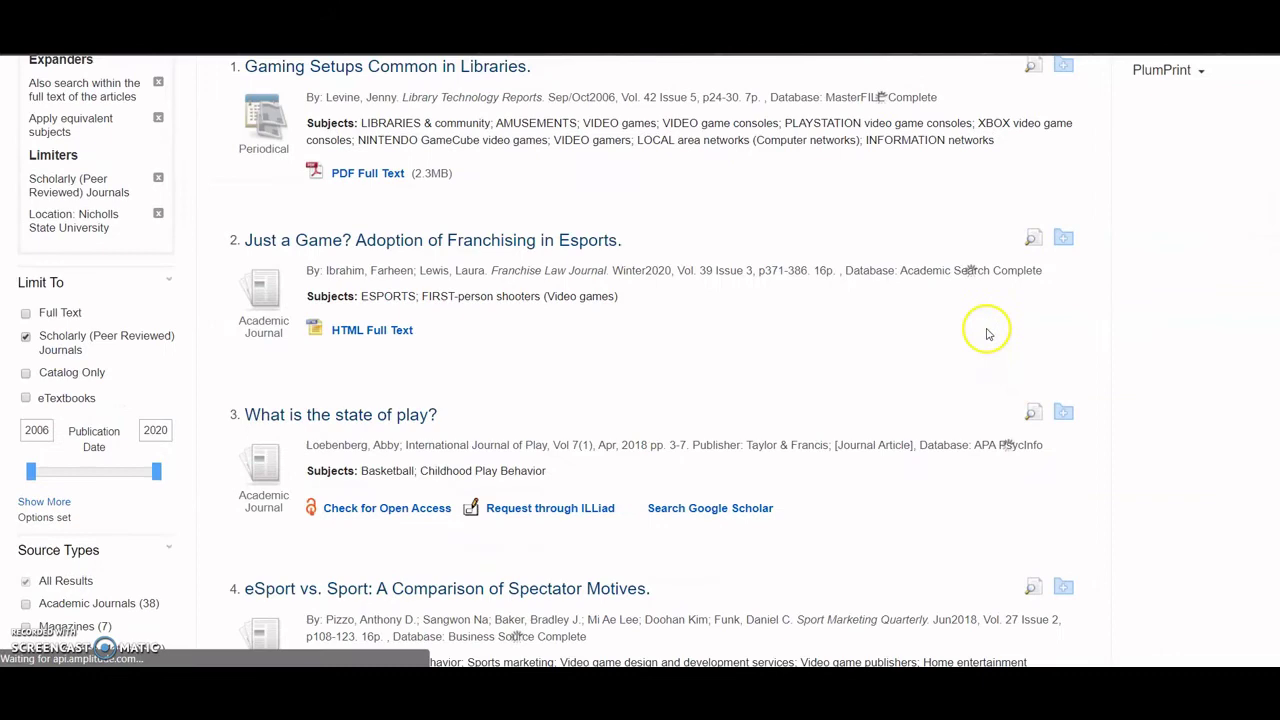
scroll(985, 335, up, 2)
scroll(880, 365, up, 1)
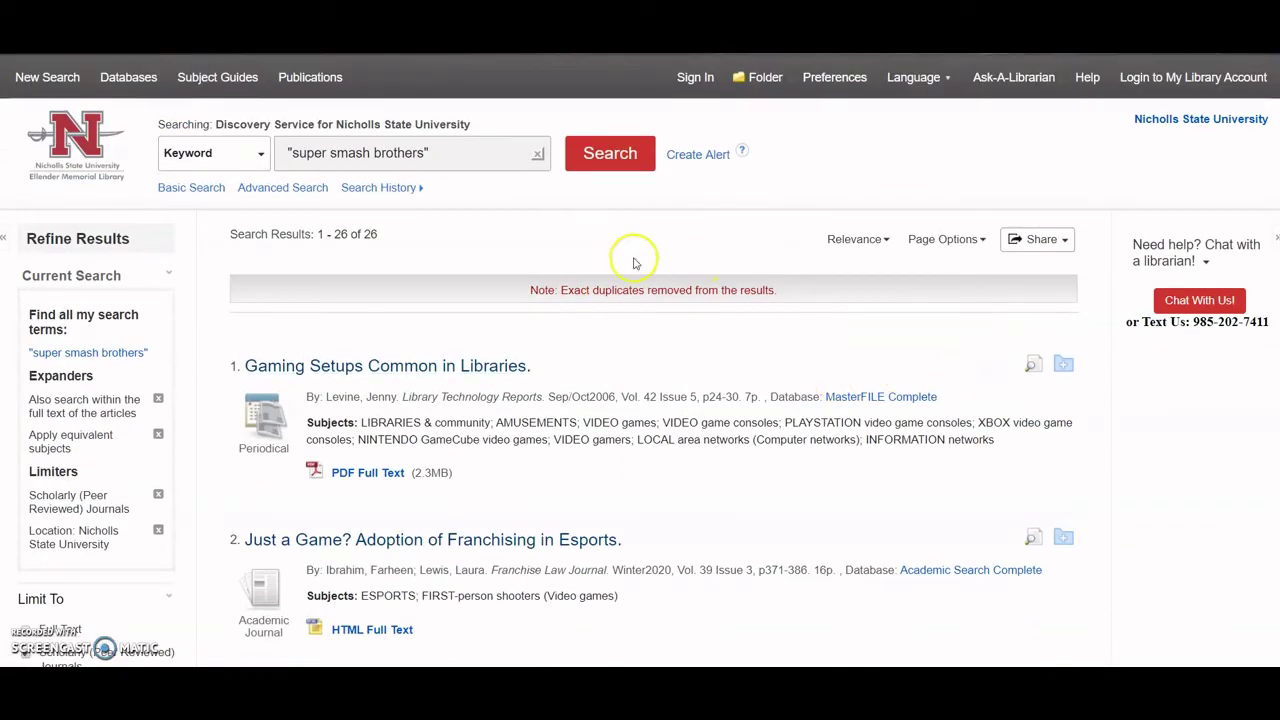
scroll(633, 263, down, 3)
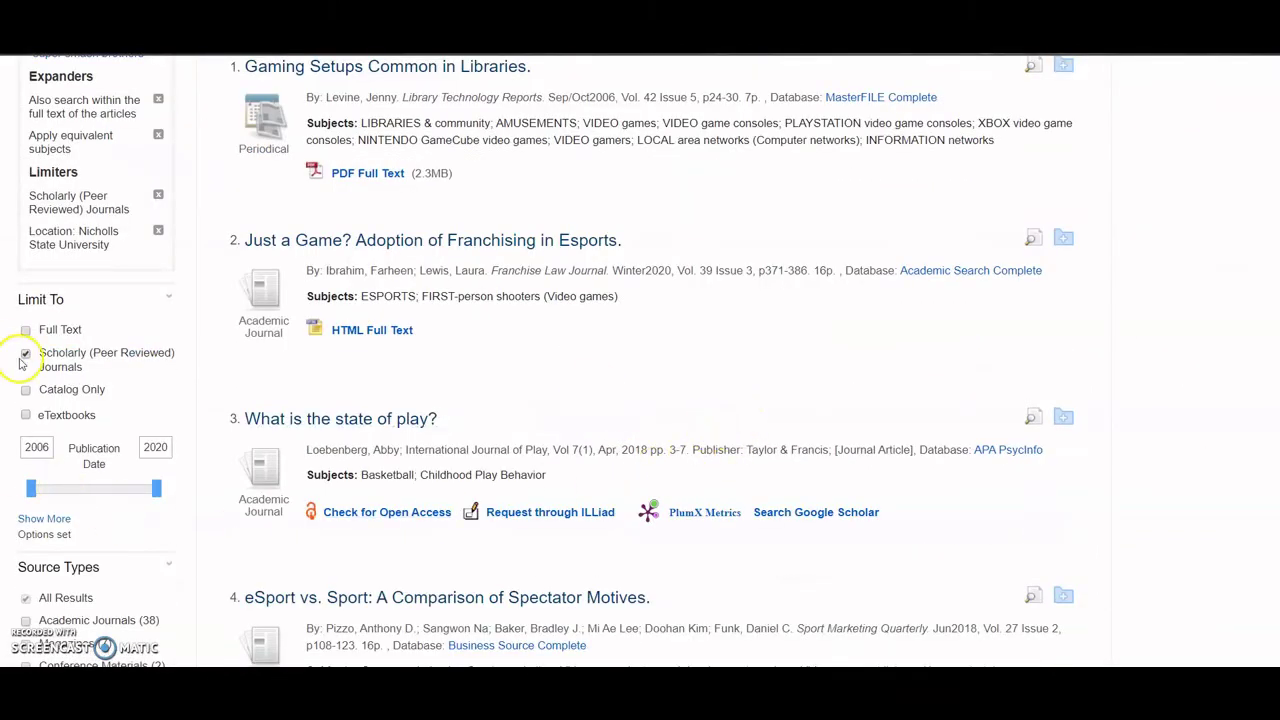
scroll(605, 308, up, 2)
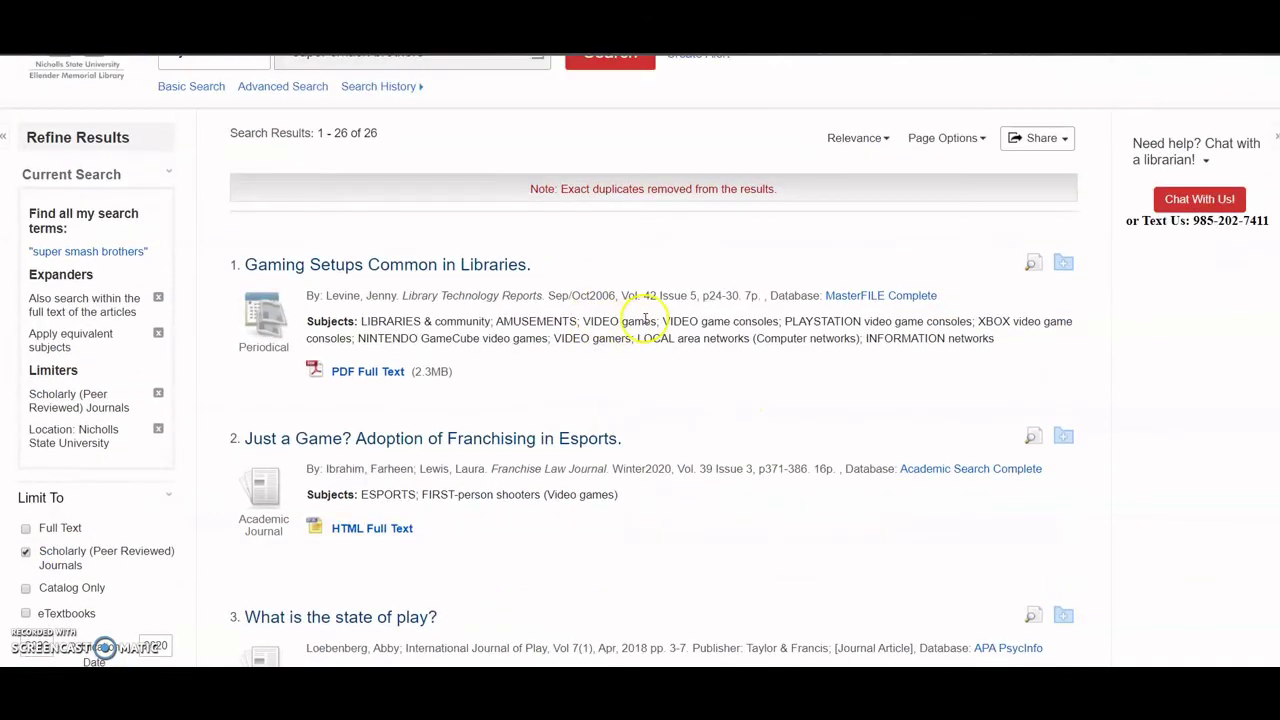
scroll(720, 308, up, 1)
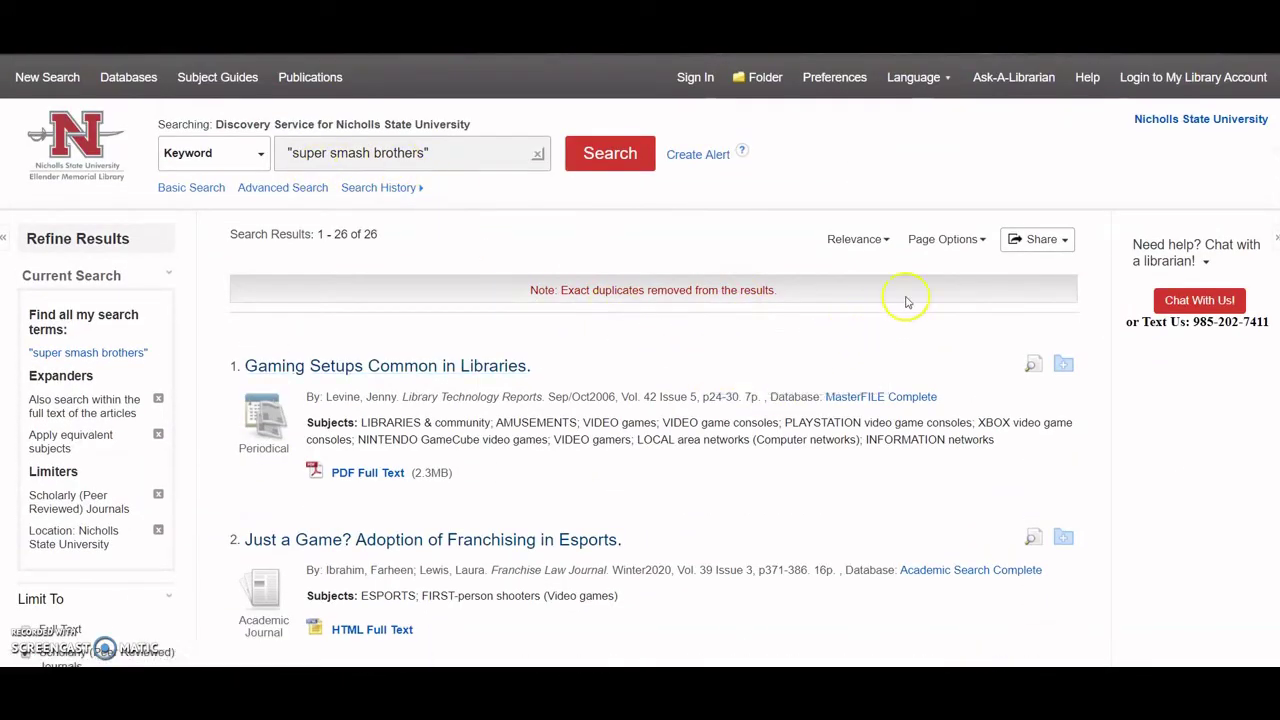
click(1030, 247)
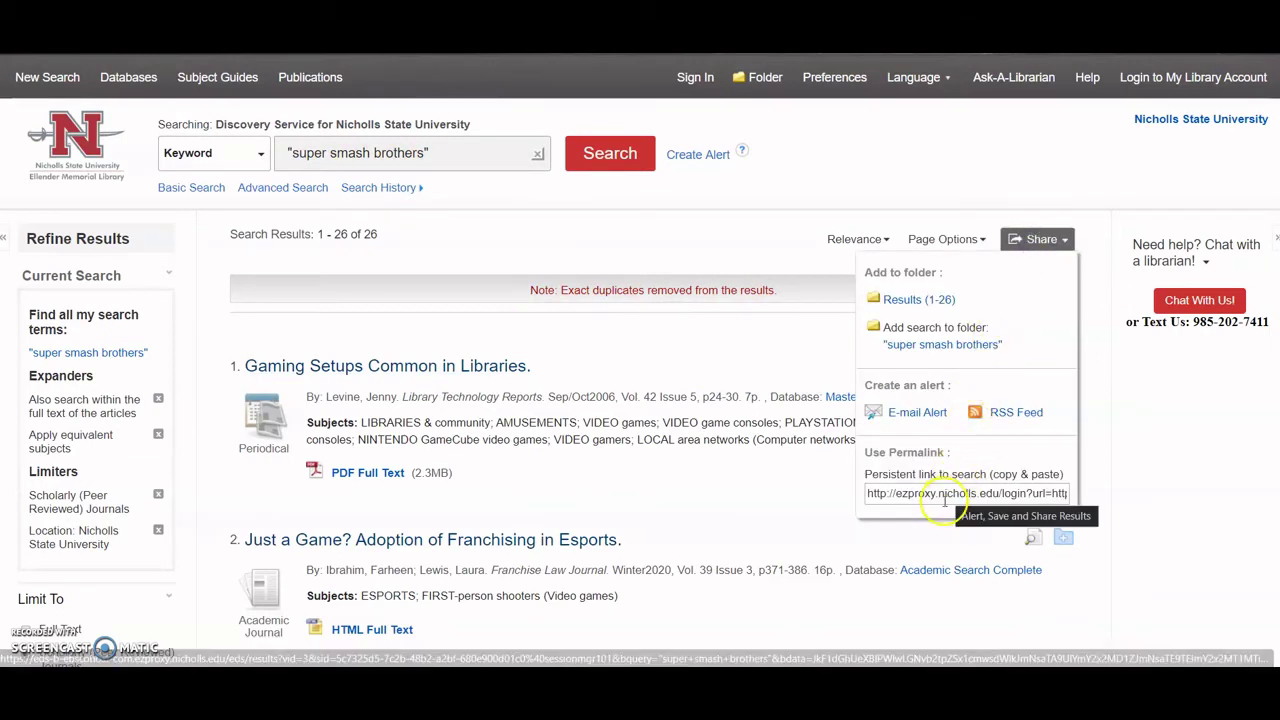
click(888, 497)
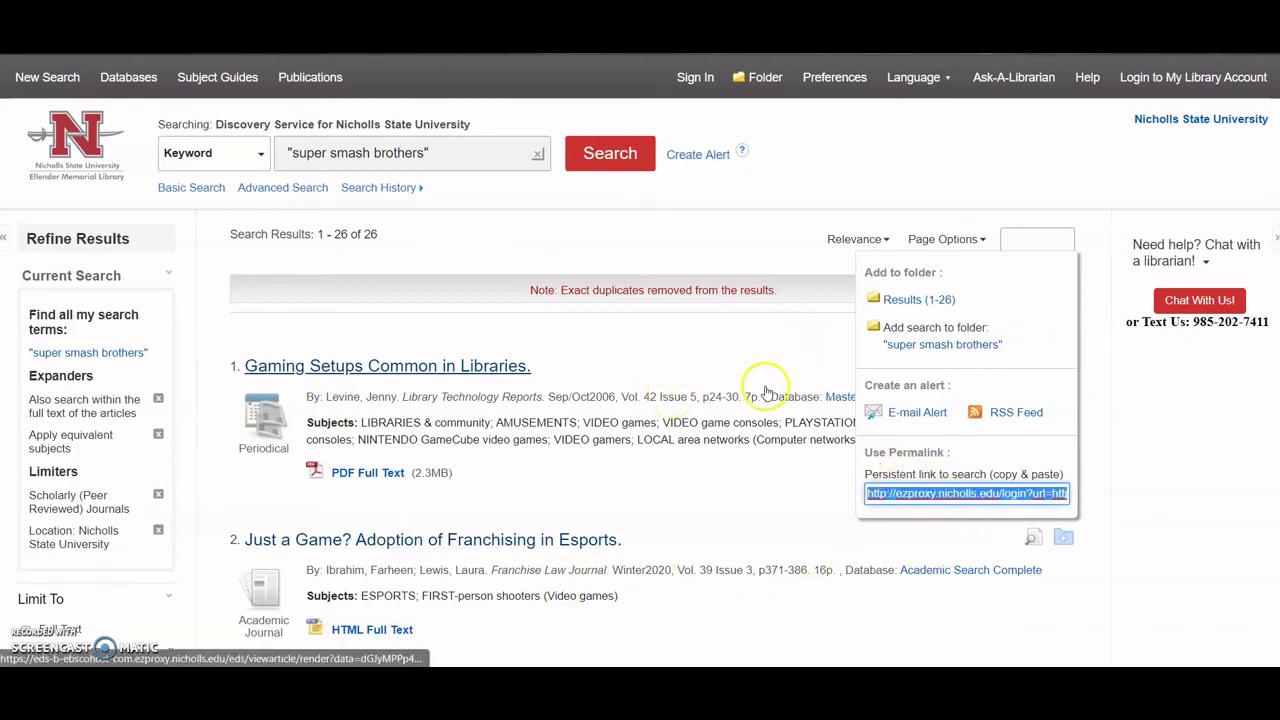
click(740, 396)
scroll(737, 392, down, 1)
Set the Publication Date start year to 2015 and review the nine remaining results.
scroll(737, 392, down, 1)
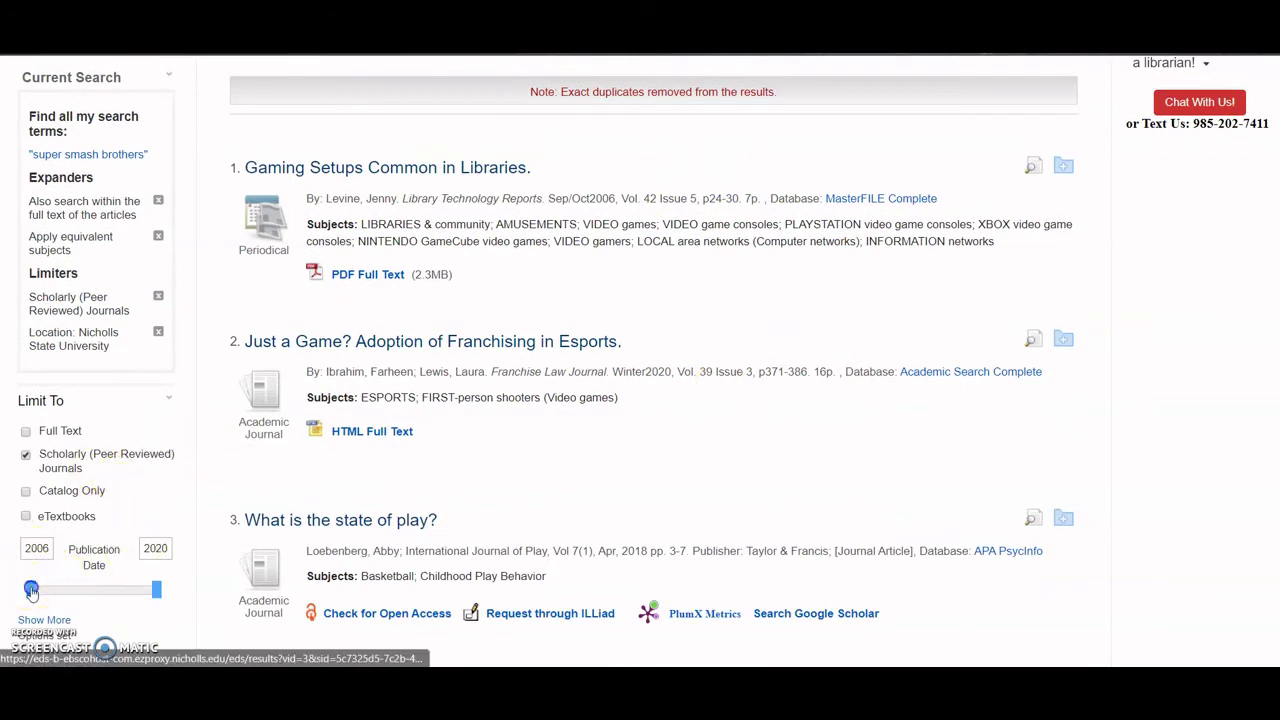
drag(31, 590, 78, 594)
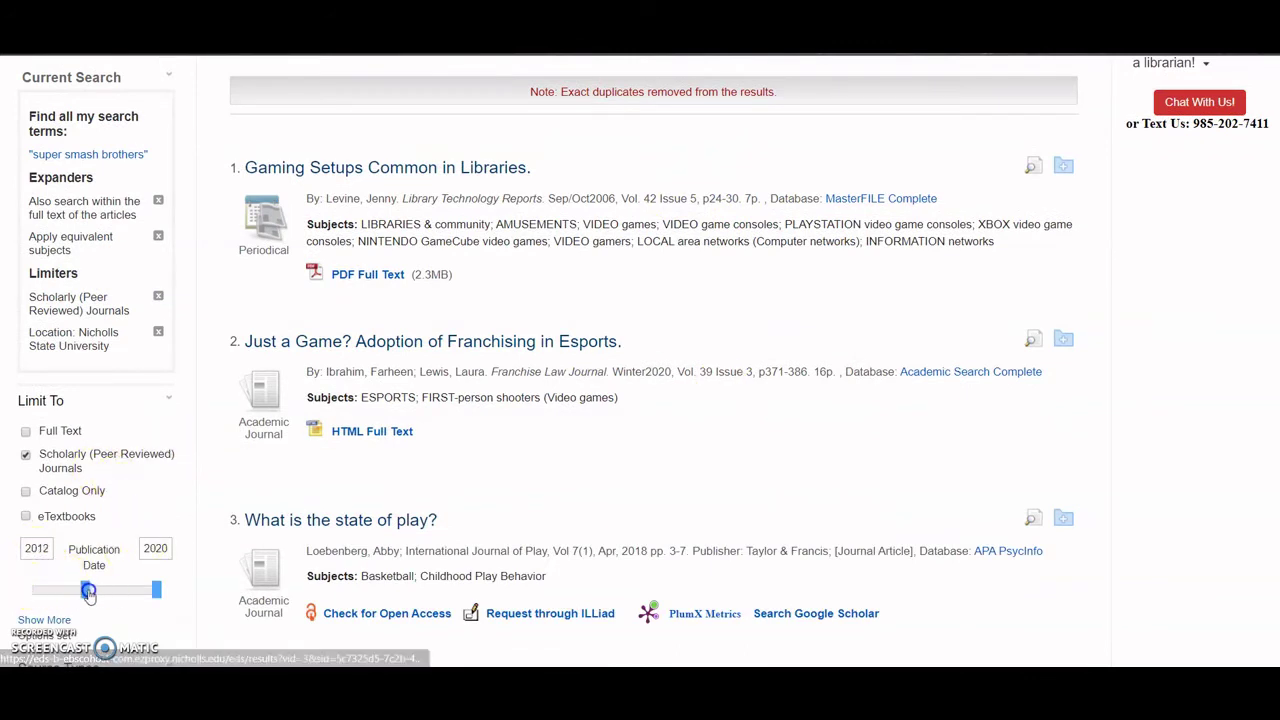
drag(115, 594, 115, 594)
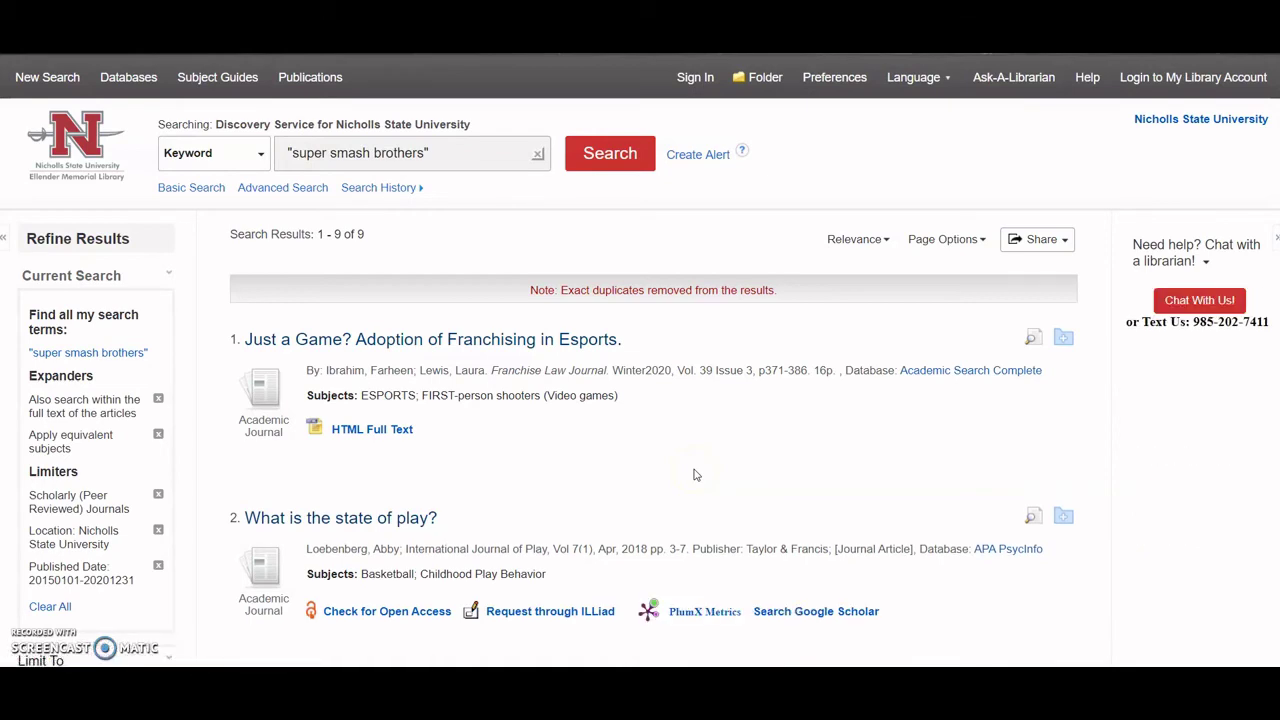
scroll(703, 470, down, 2)
scroll(706, 446, down, 2)
scroll(706, 443, down, 2)
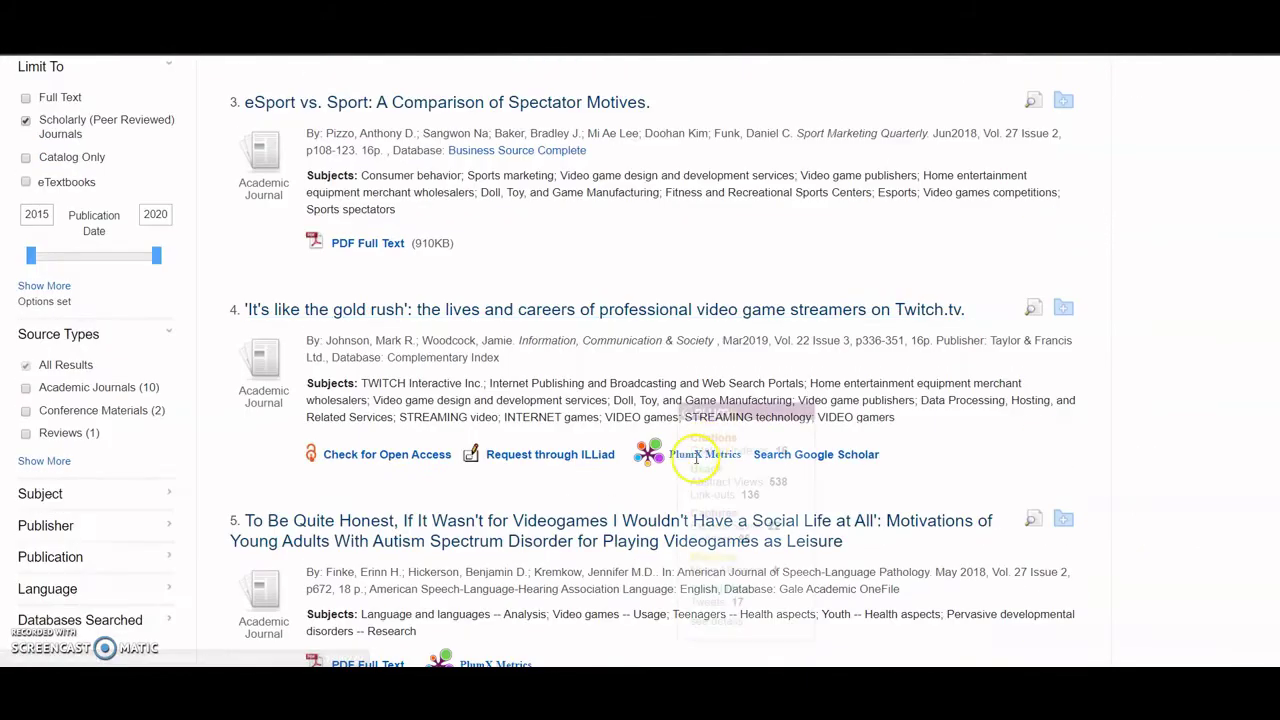
scroll(468, 388, up, 2)
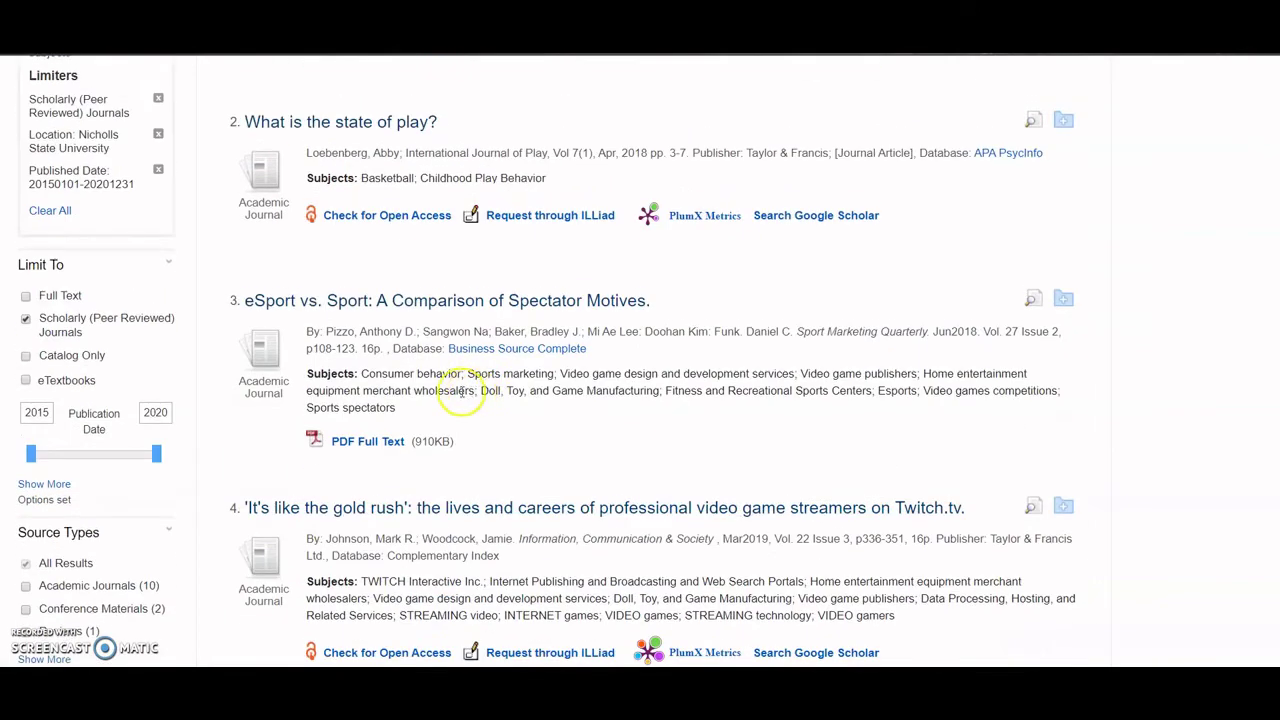
scroll(392, 415, up, 2)
scroll(589, 286, down, 4)
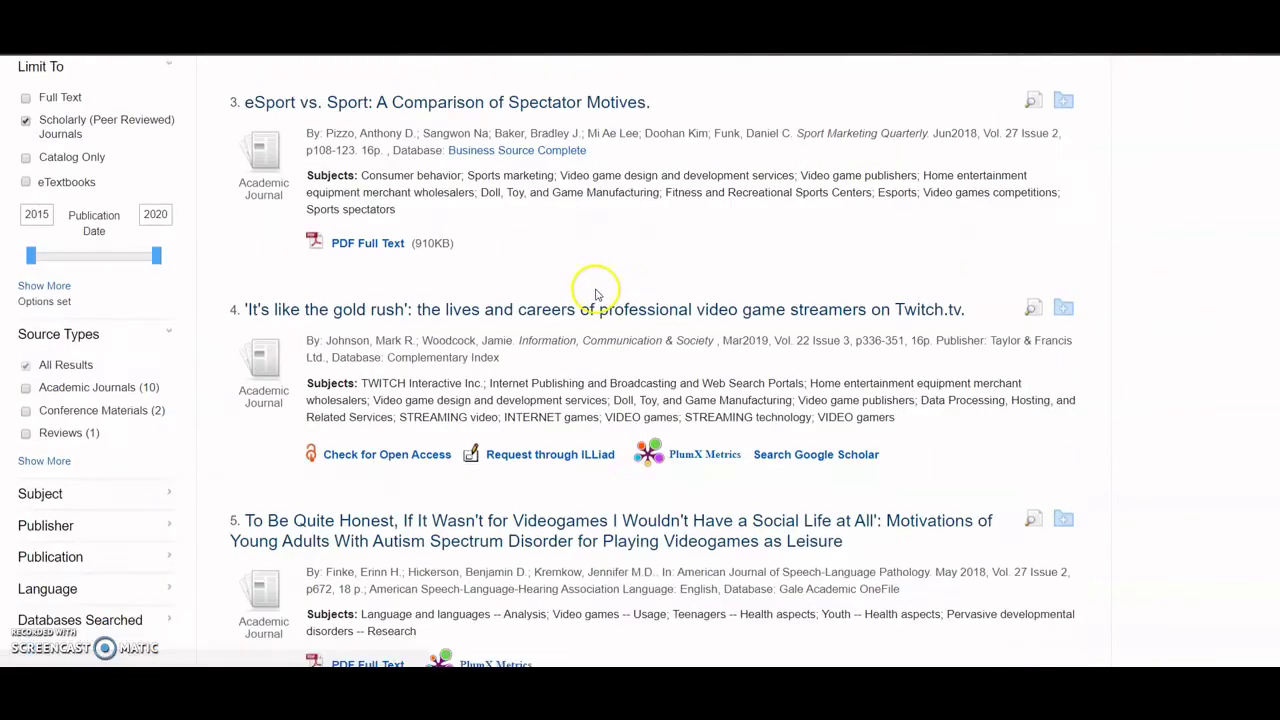
scroll(598, 322, down, 2)
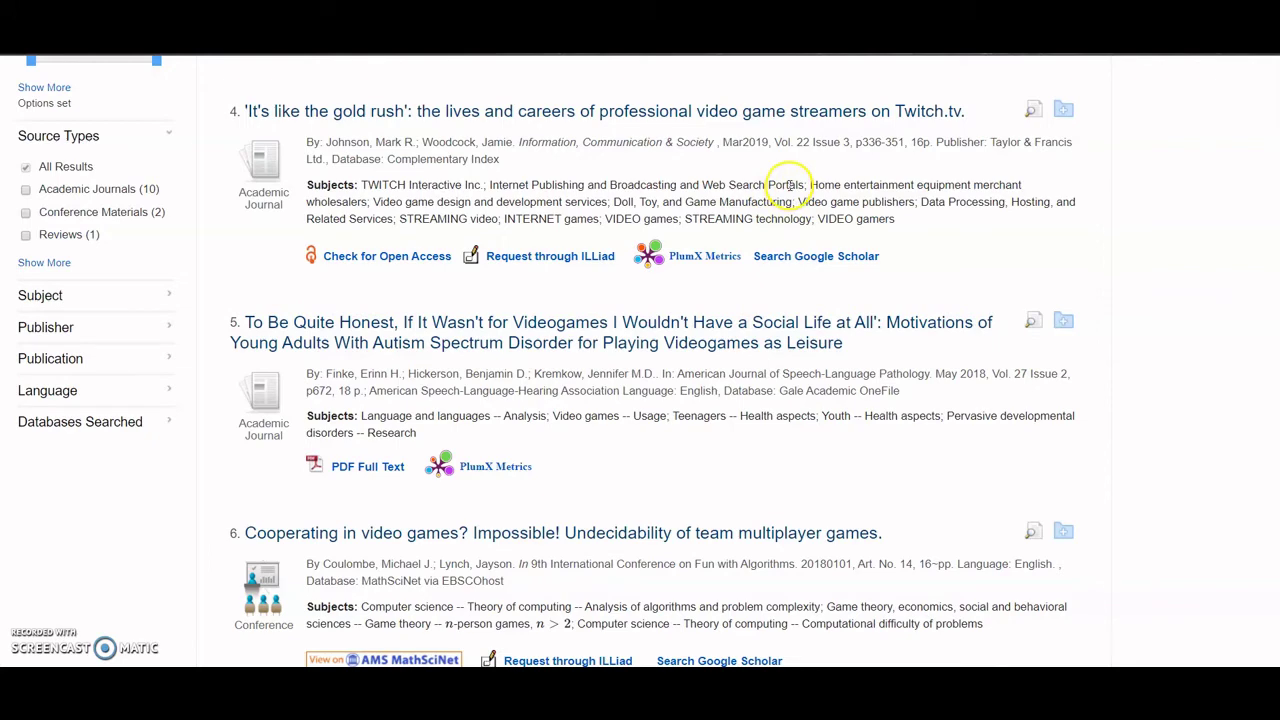
click(824, 258)
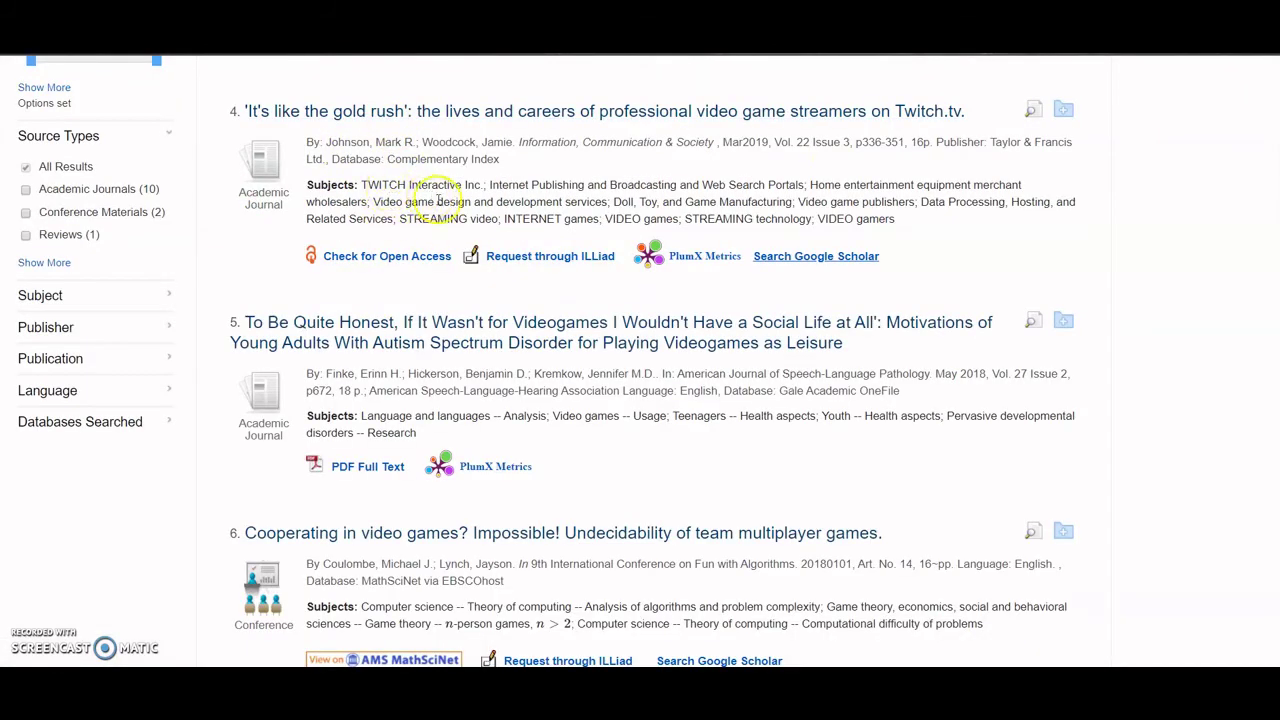
click(408, 264)
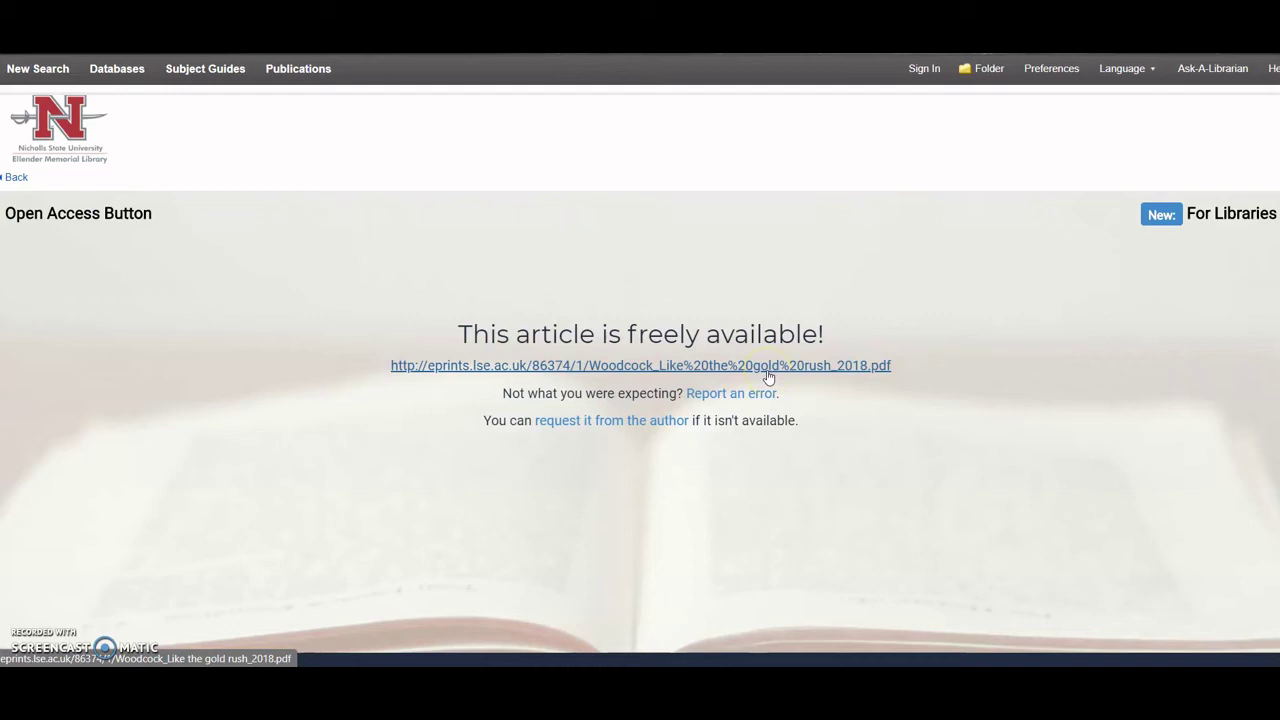
click(16, 177)
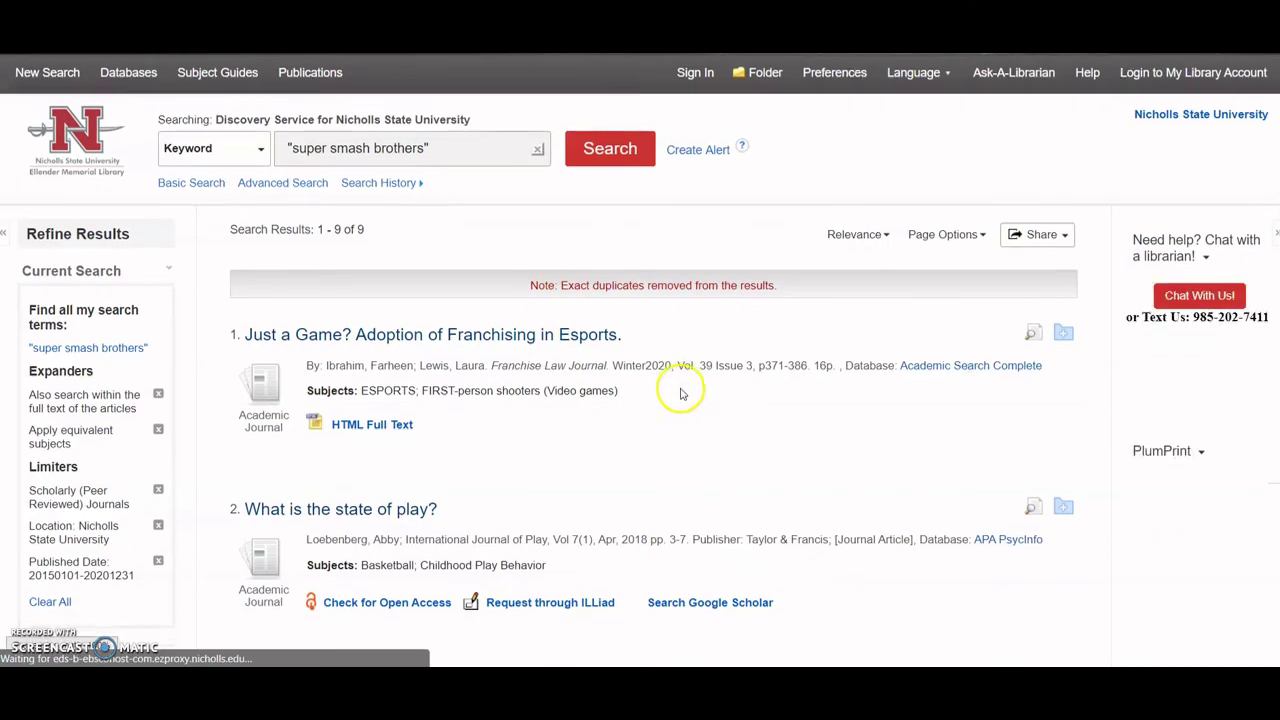
Add the Full Text limit, leaving three peer-reviewed 2015–2020 articles.
scroll(678, 390, down, 4)
scroll(620, 430, down, 2)
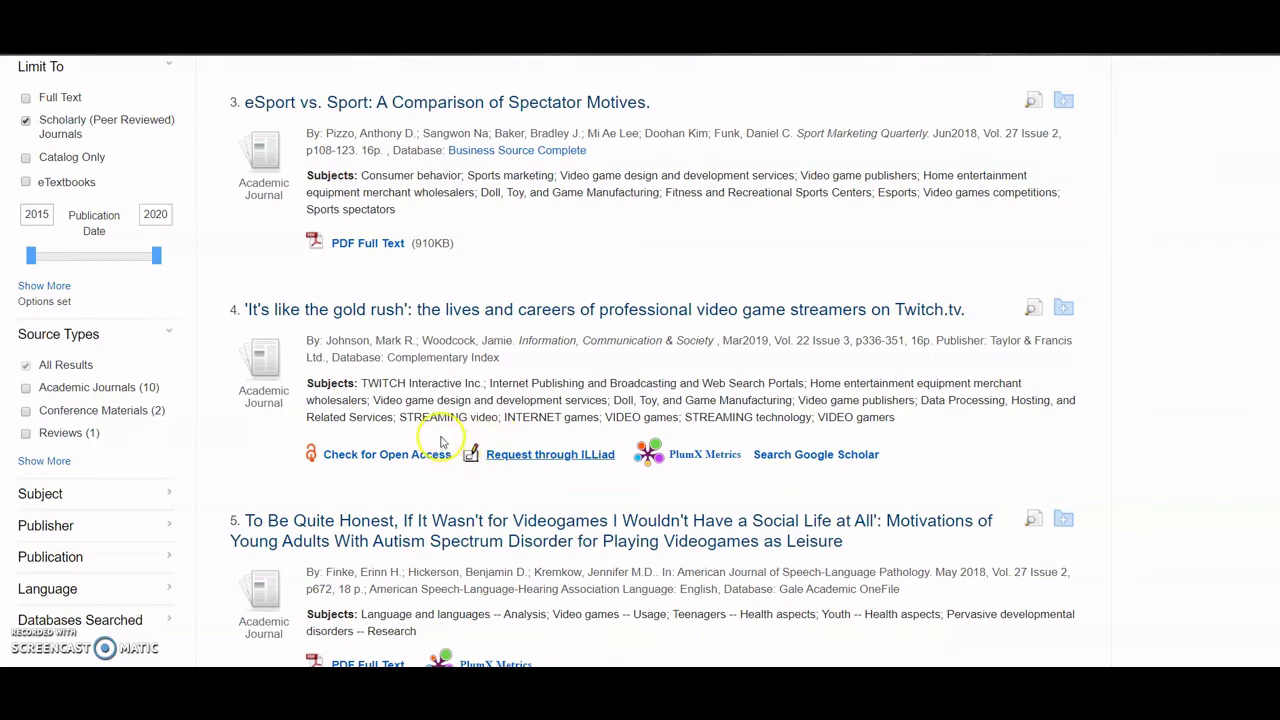
scroll(440, 441, up, 2)
click(25, 299)
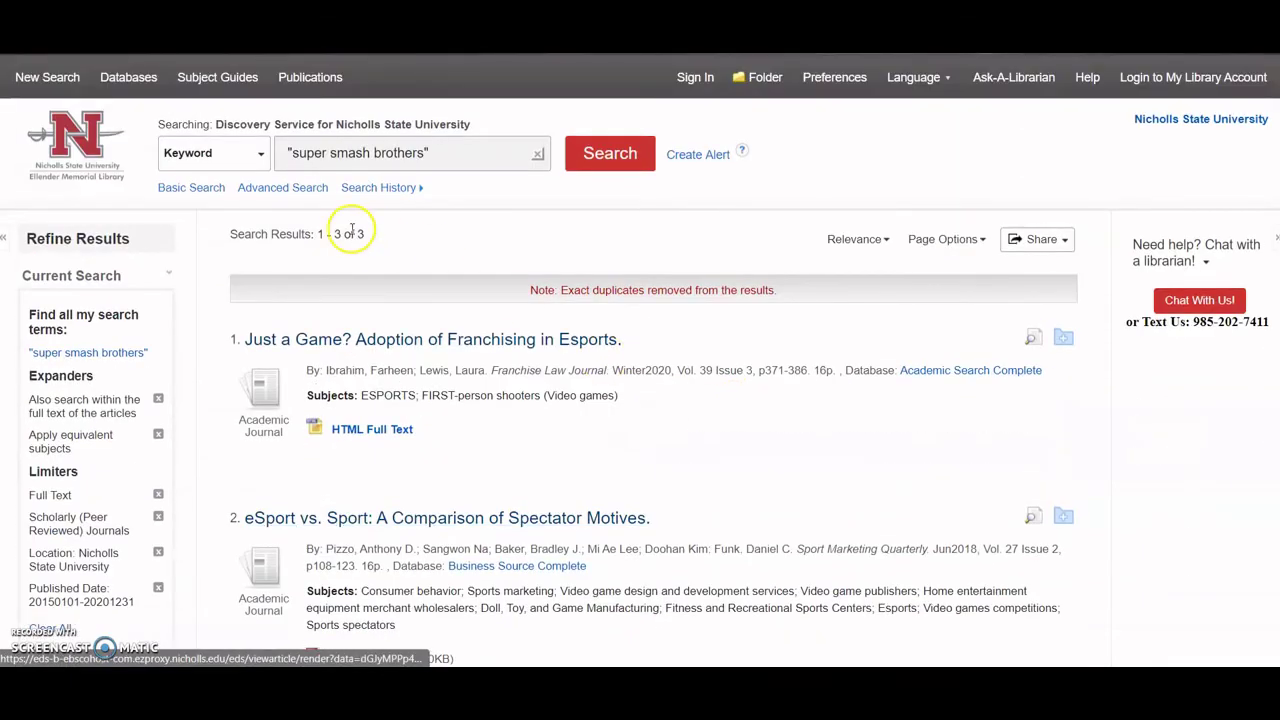
scroll(740, 345, down, 2)
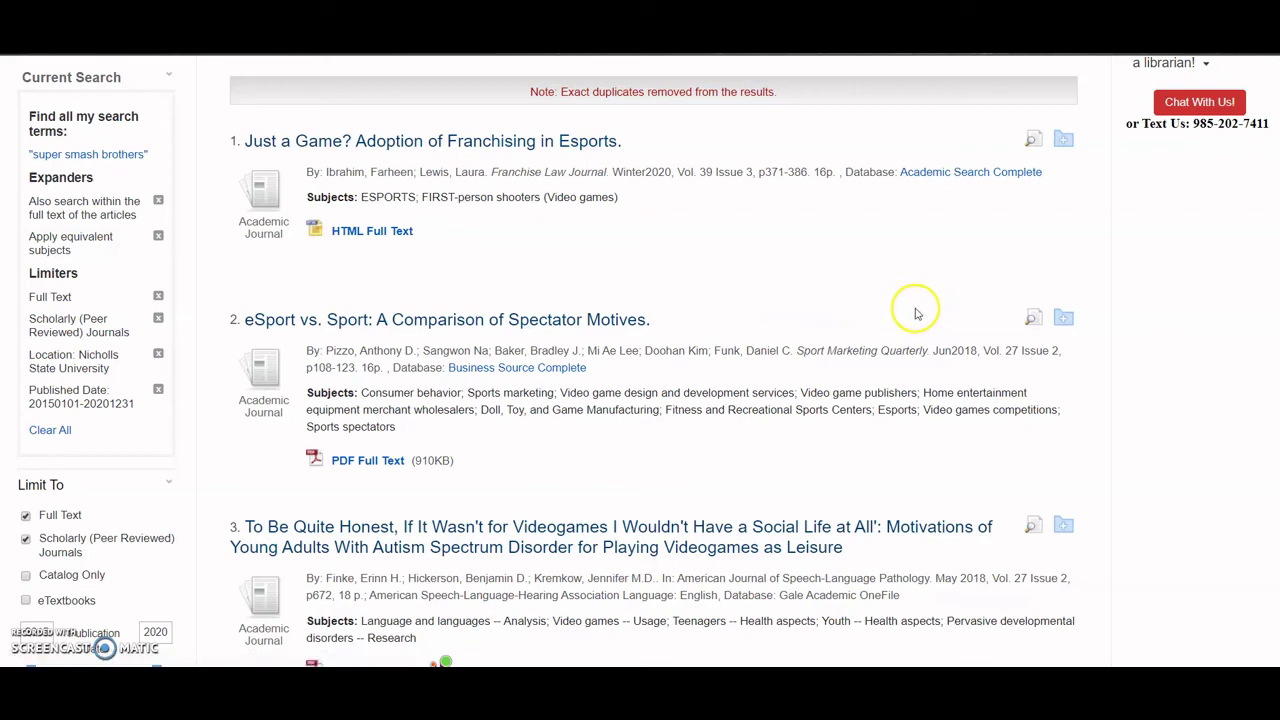
Save the esports franchising and autism leisure-gaming articles to the folder and view its contents.
click(1067, 141)
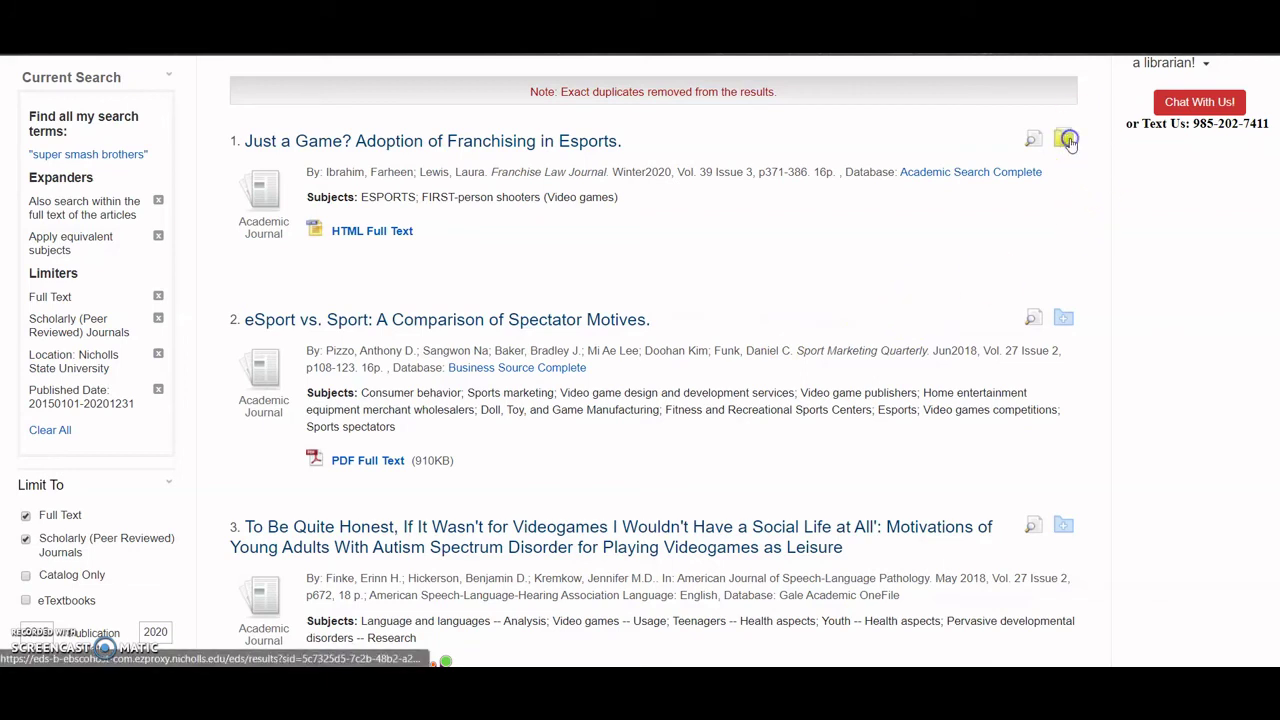
scroll(1040, 230, down, 3)
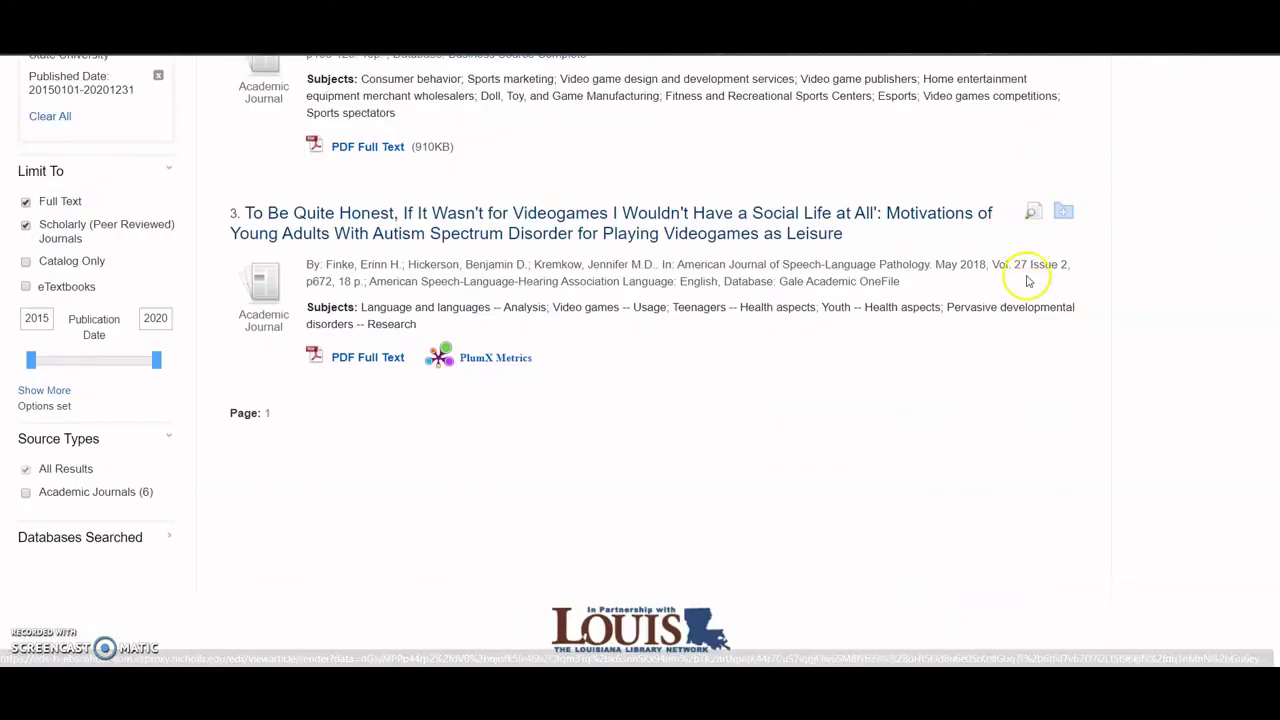
scroll(1066, 157, down, 1)
scroll(1050, 180, up, 6)
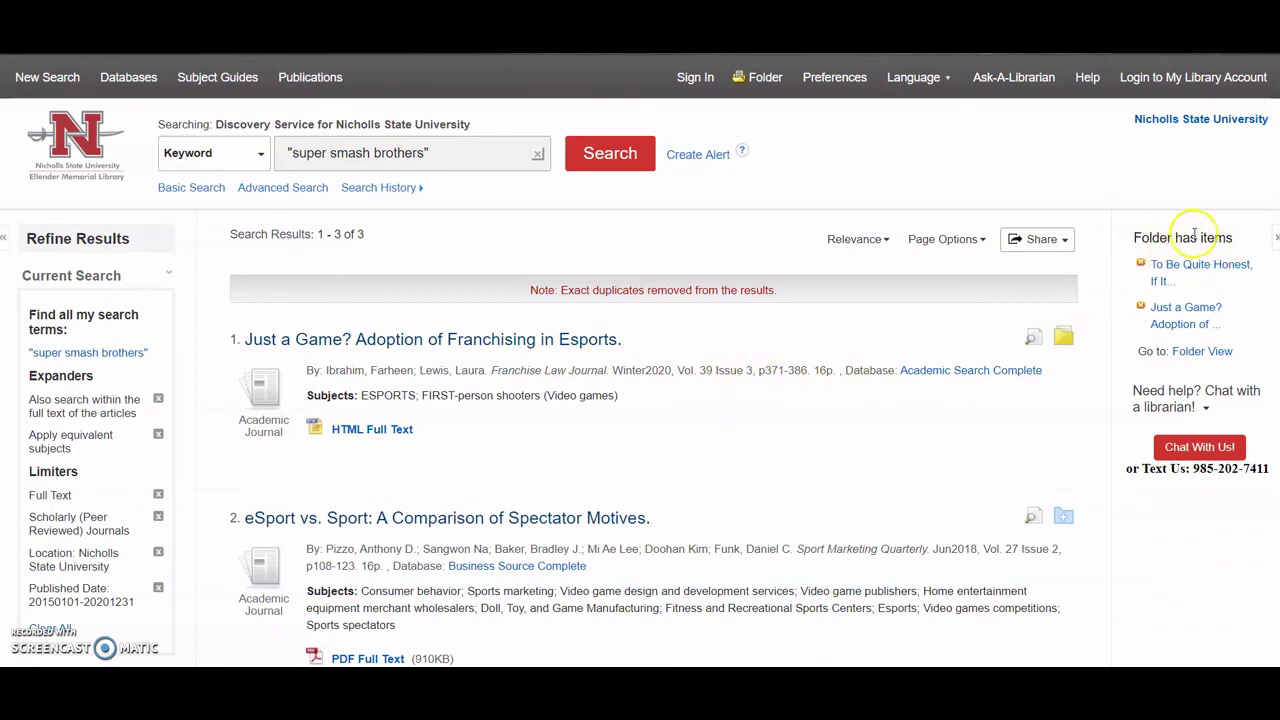
click(755, 78)
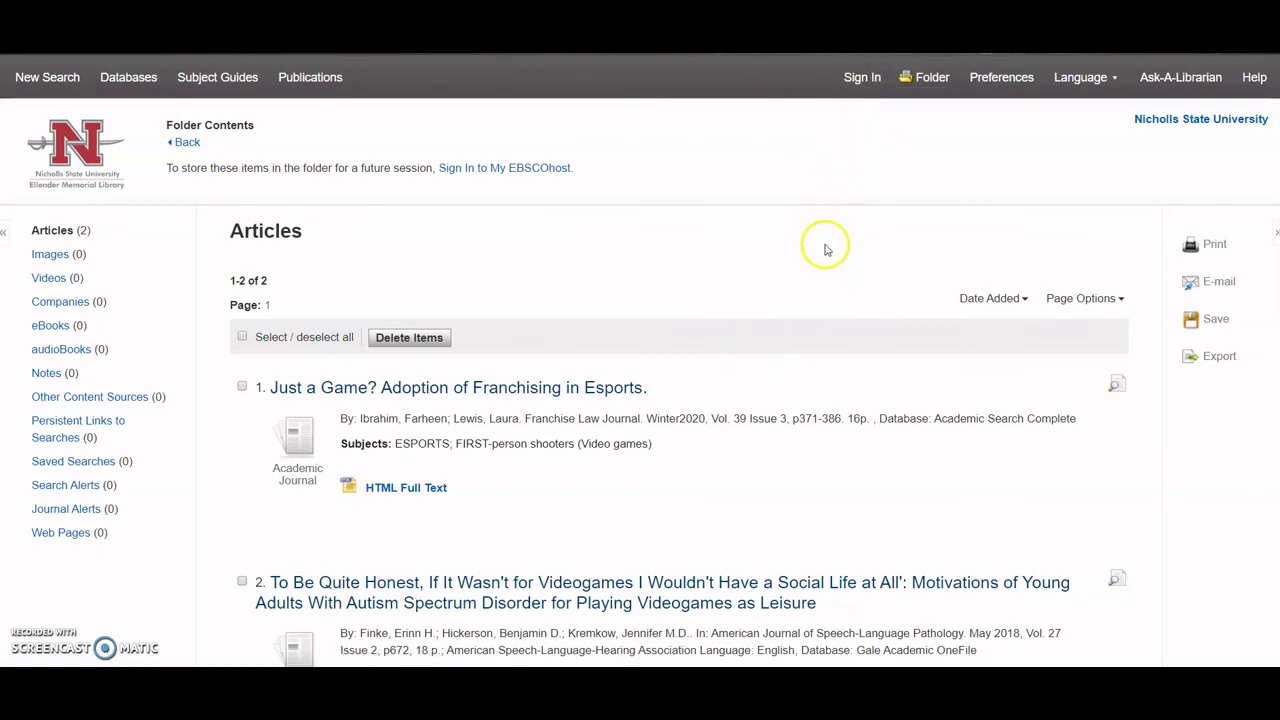
scroll(752, 288, down, 2)
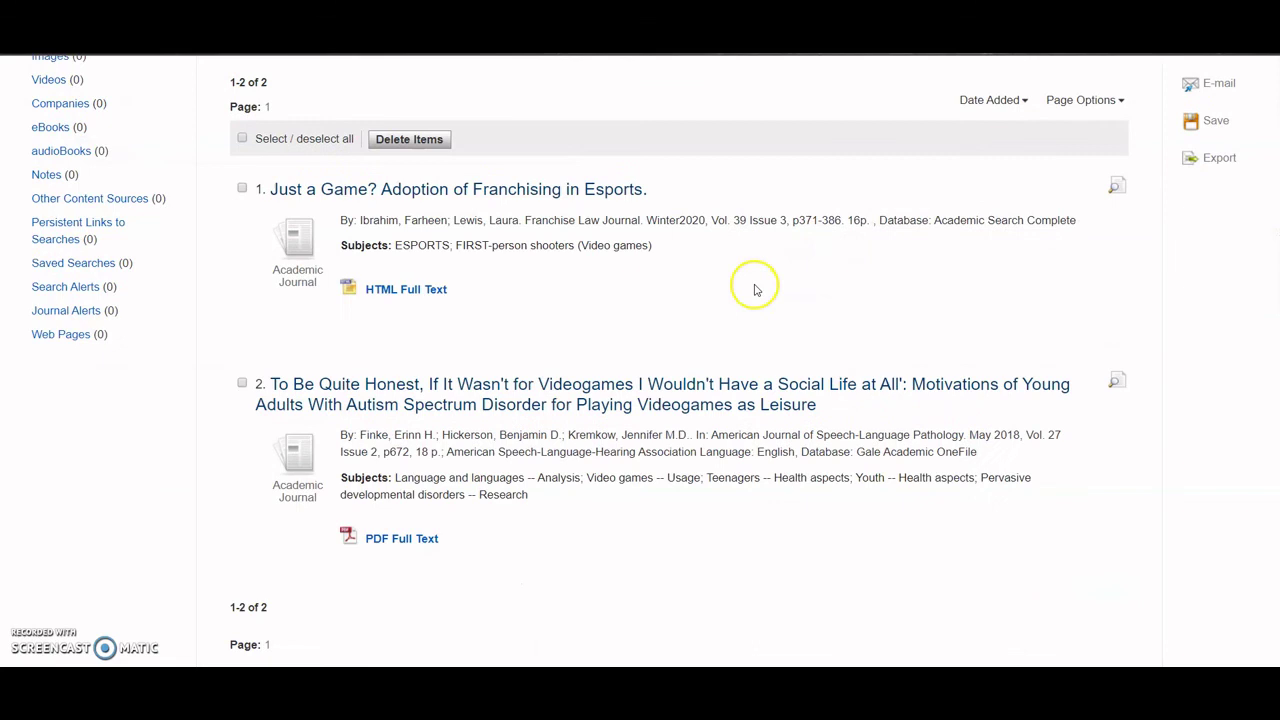